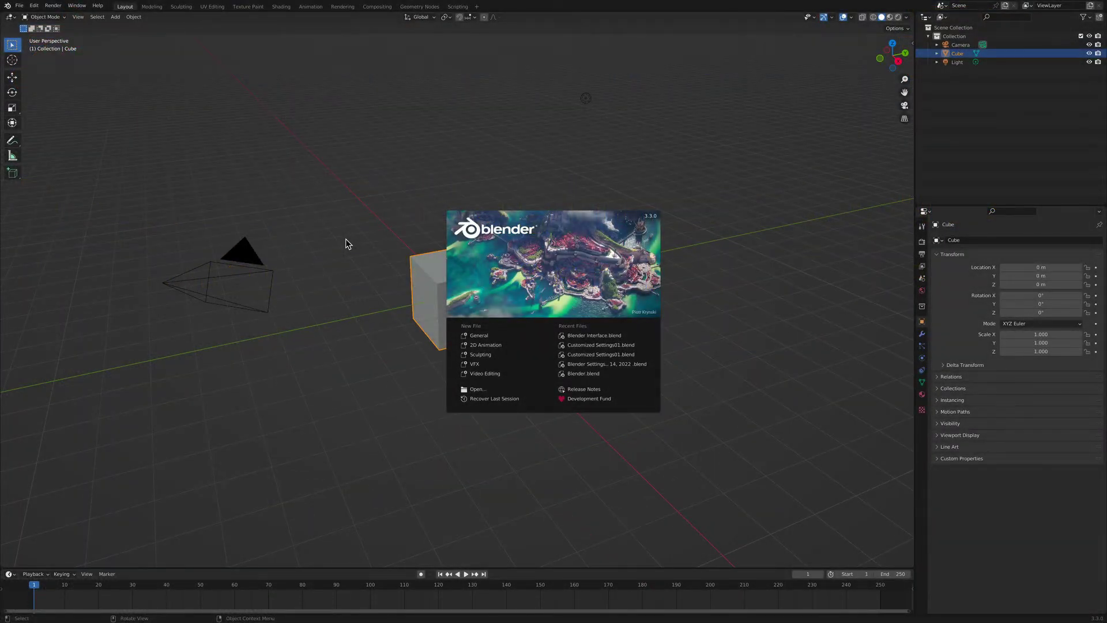
# Step: Dismiss the splash screen and open the Edit menu
pyautogui.click(345, 243)
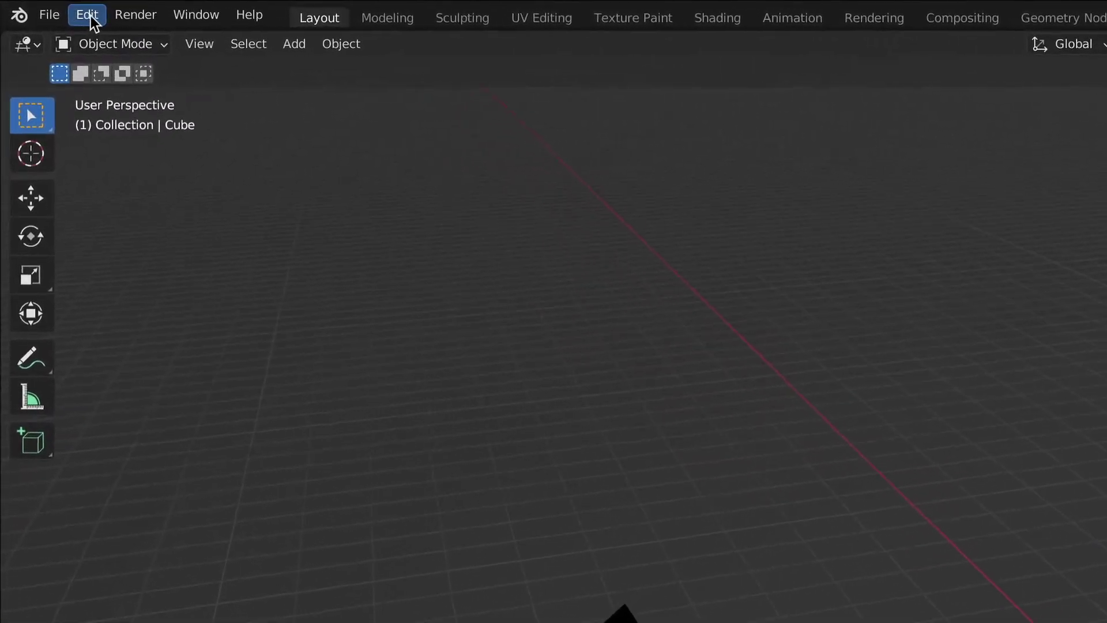
pyautogui.click(91, 15)
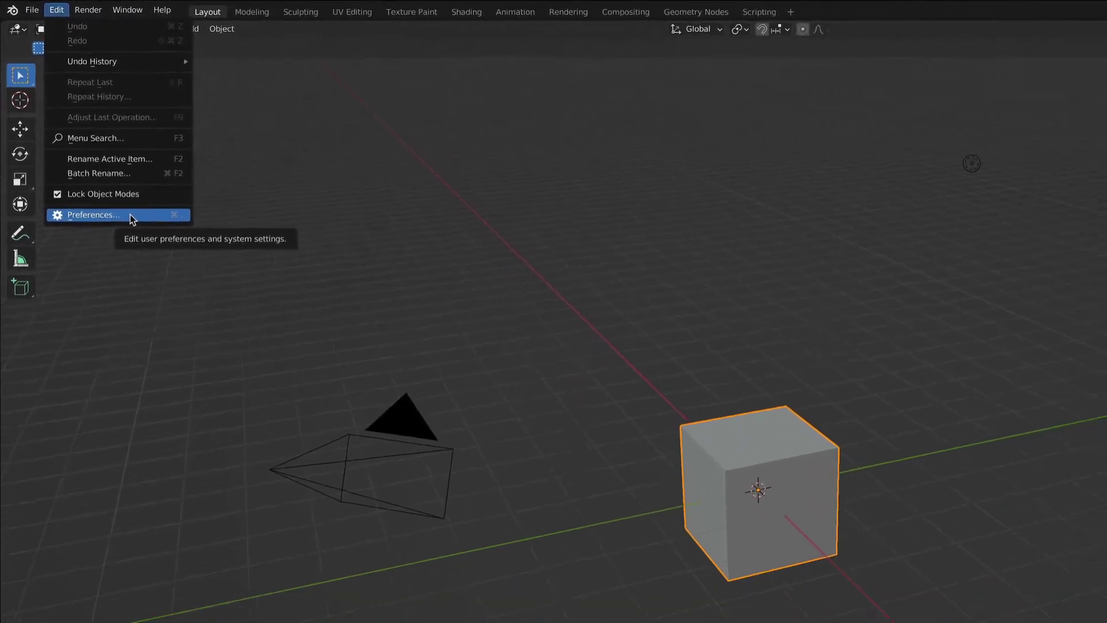
# Step: Open Preferences, centre the window, and set Interface Resolution Scale to 1.6
pyautogui.click(130, 216)
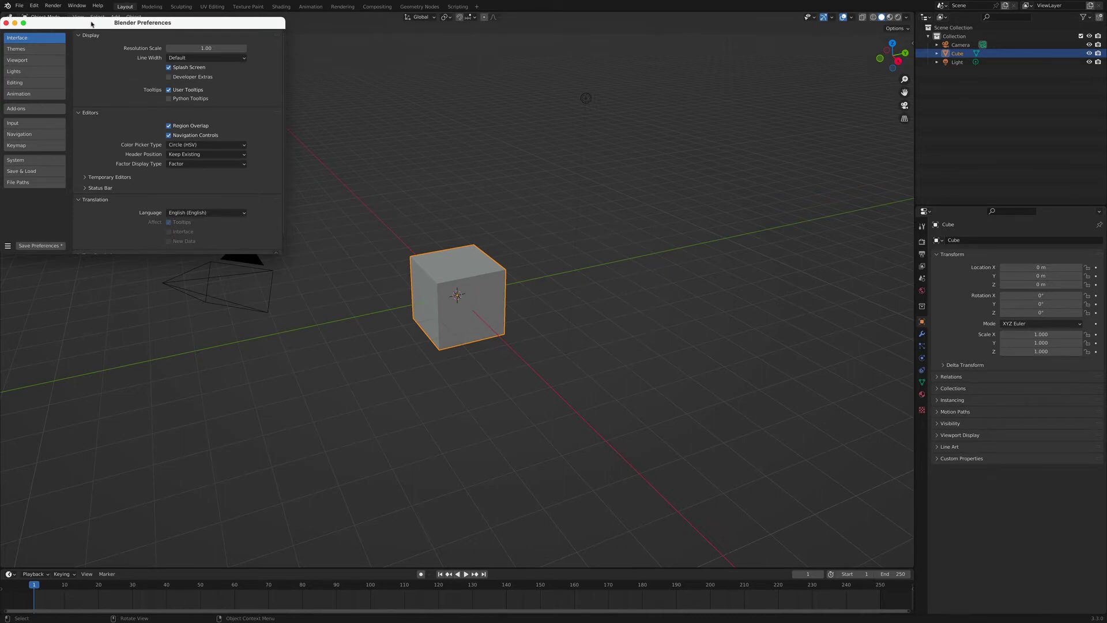
pyautogui.moveTo(91, 24); pyautogui.dragTo(560, 189)
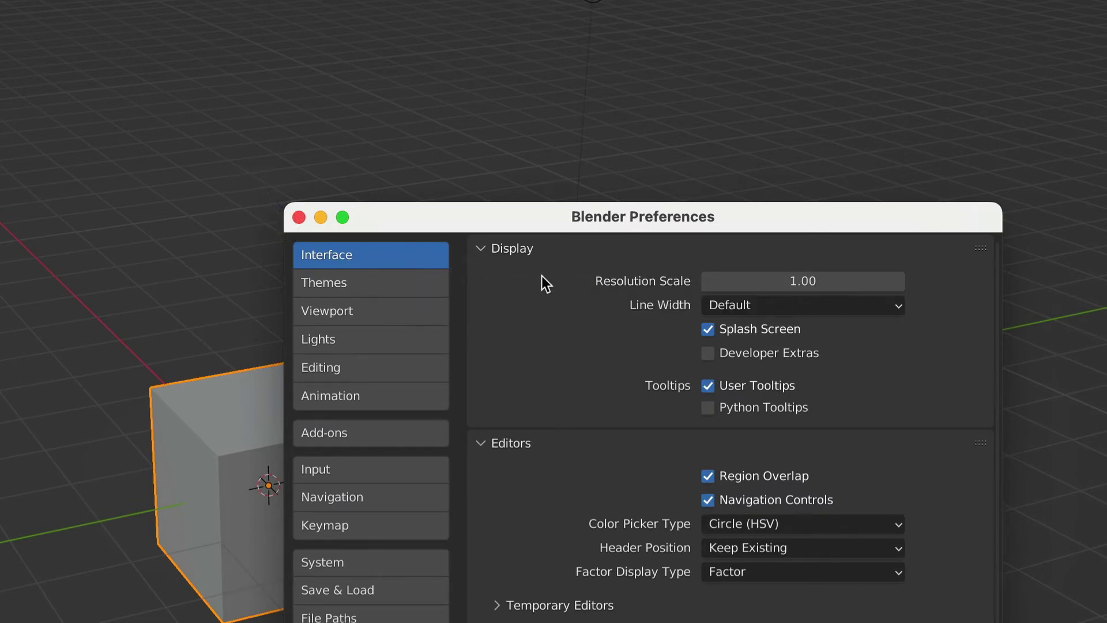
pyautogui.click(769, 284)
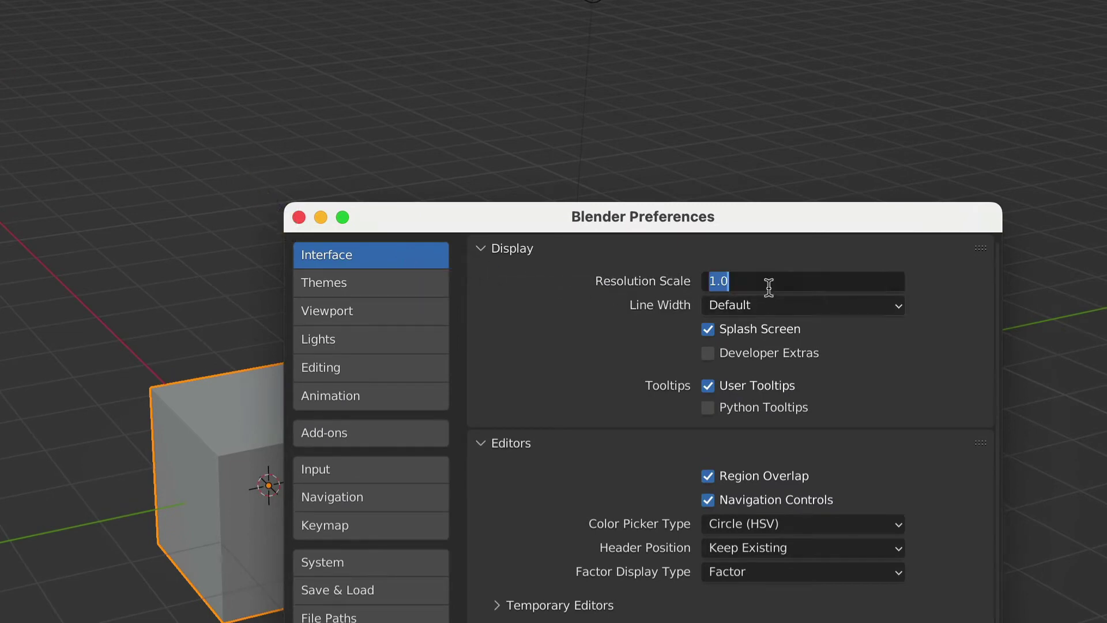
pyautogui.write('1.6')
pyautogui.press('Return')
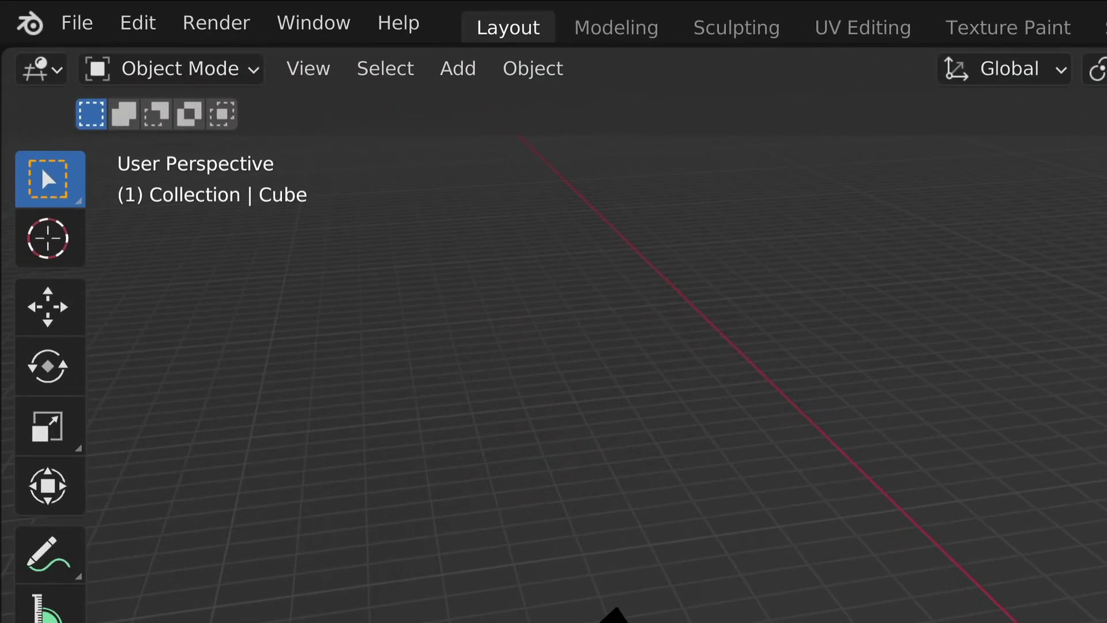
# Step: Reopen the splash screen from the Blender logo menu
pyautogui.click(27, 25)
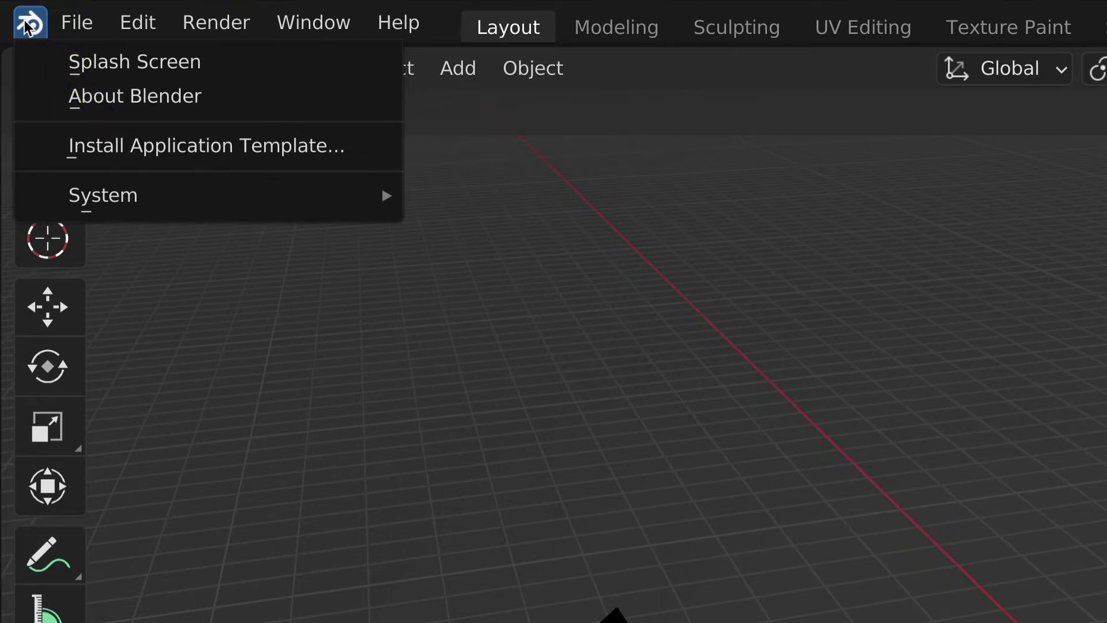
pyautogui.click(35, 61)
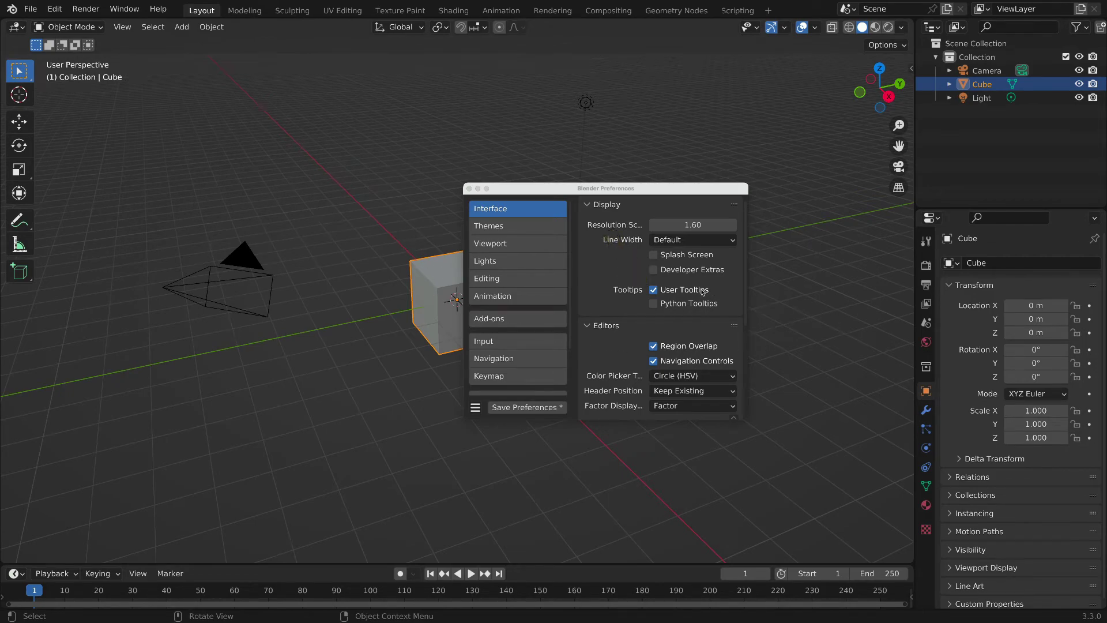
# Step: Toggle User Tooltips off and back on, then save the preferences
pyautogui.click(702, 292)
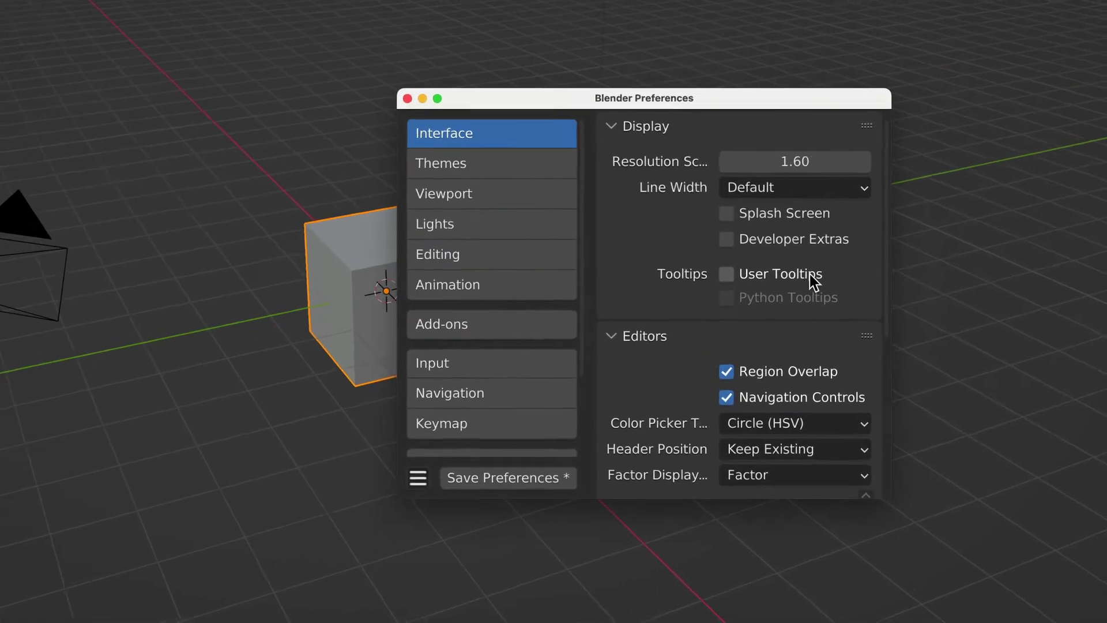
pyautogui.click(759, 266)
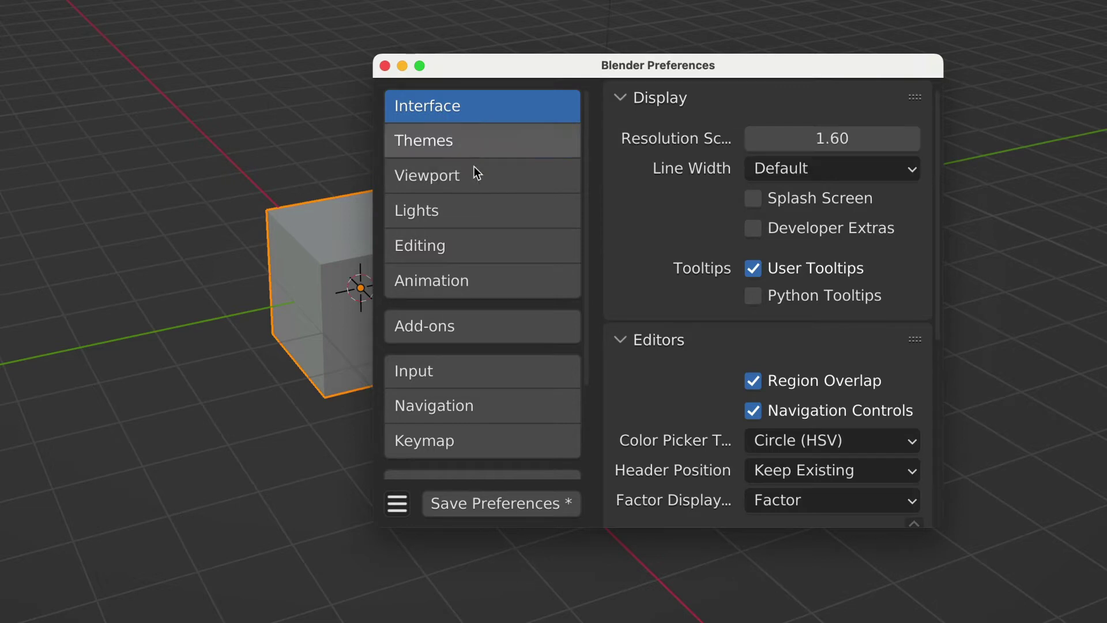
pyautogui.click(397, 505)
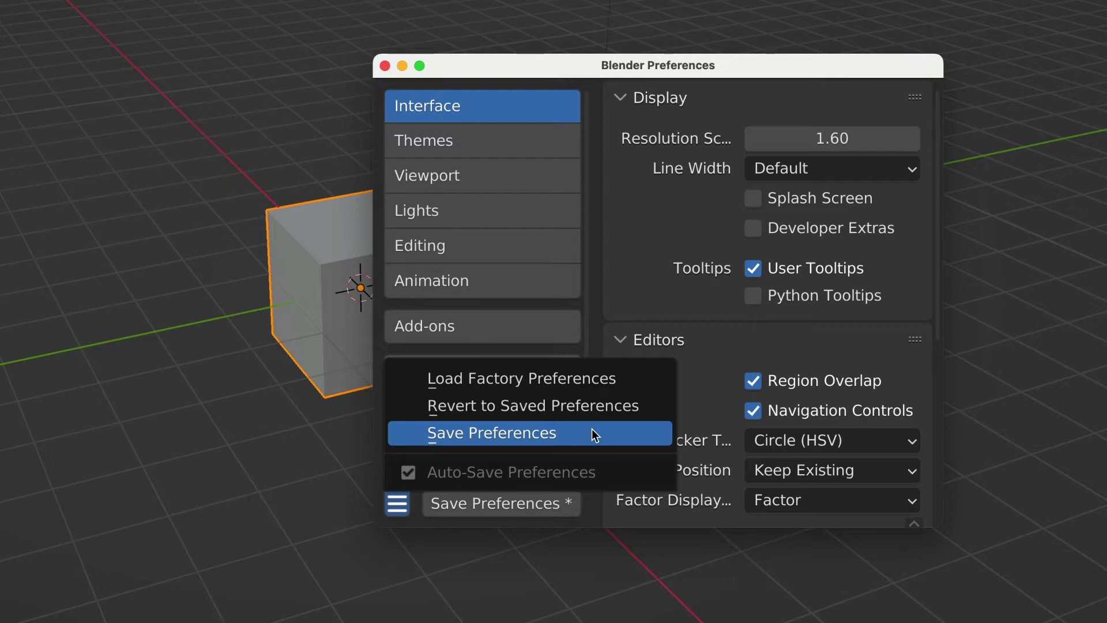
pyautogui.click(592, 433)
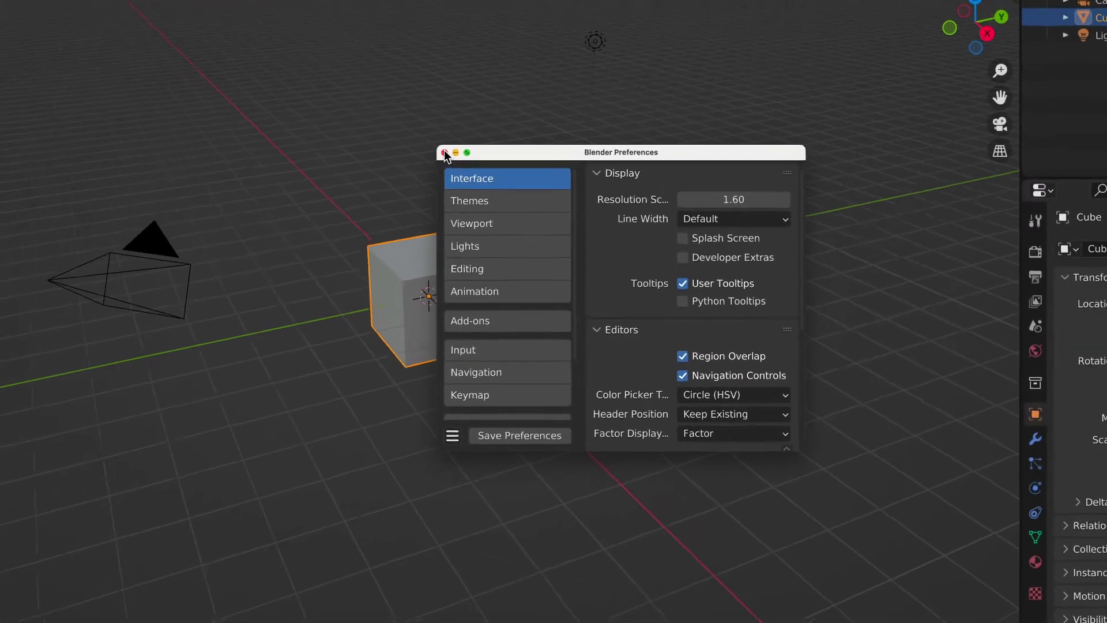
pyautogui.click(429, 130)
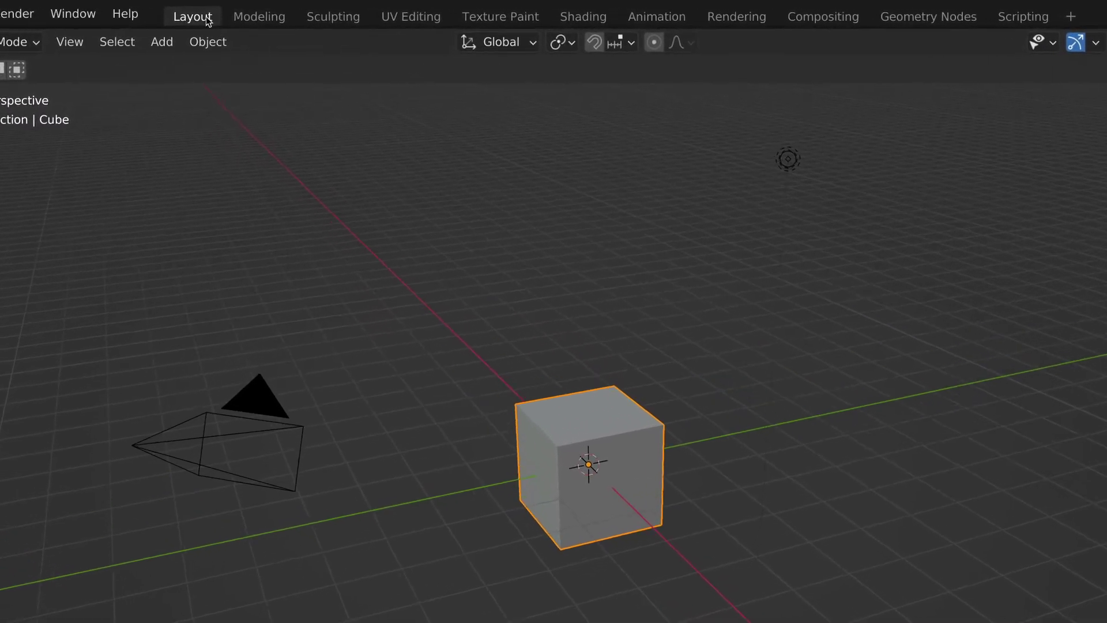
pyautogui.rightClick(208, 22)
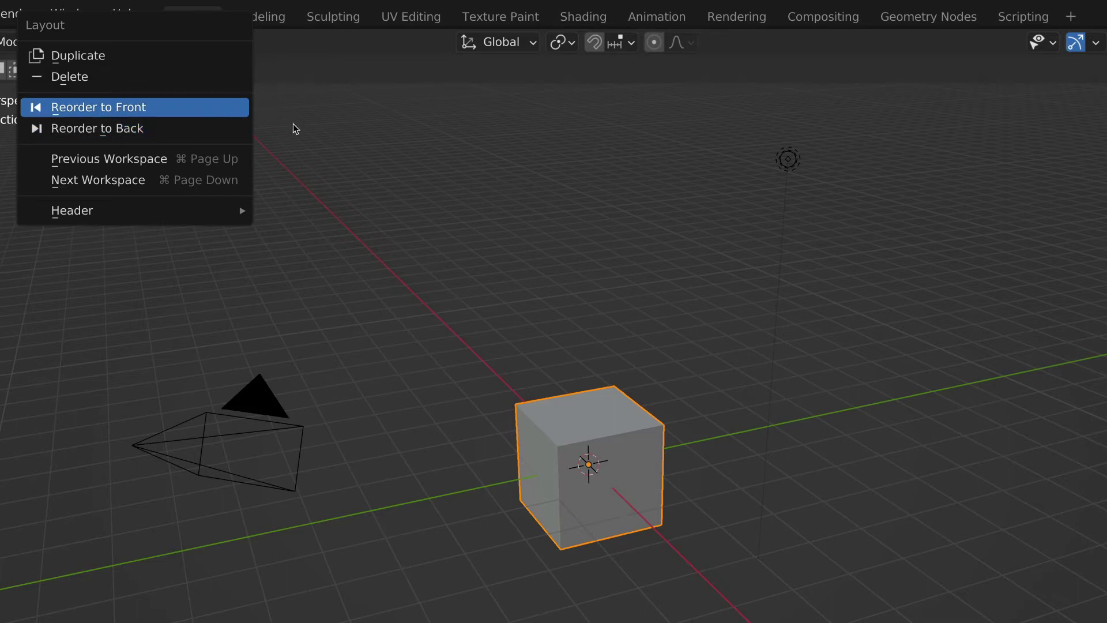
pyautogui.click(271, 22)
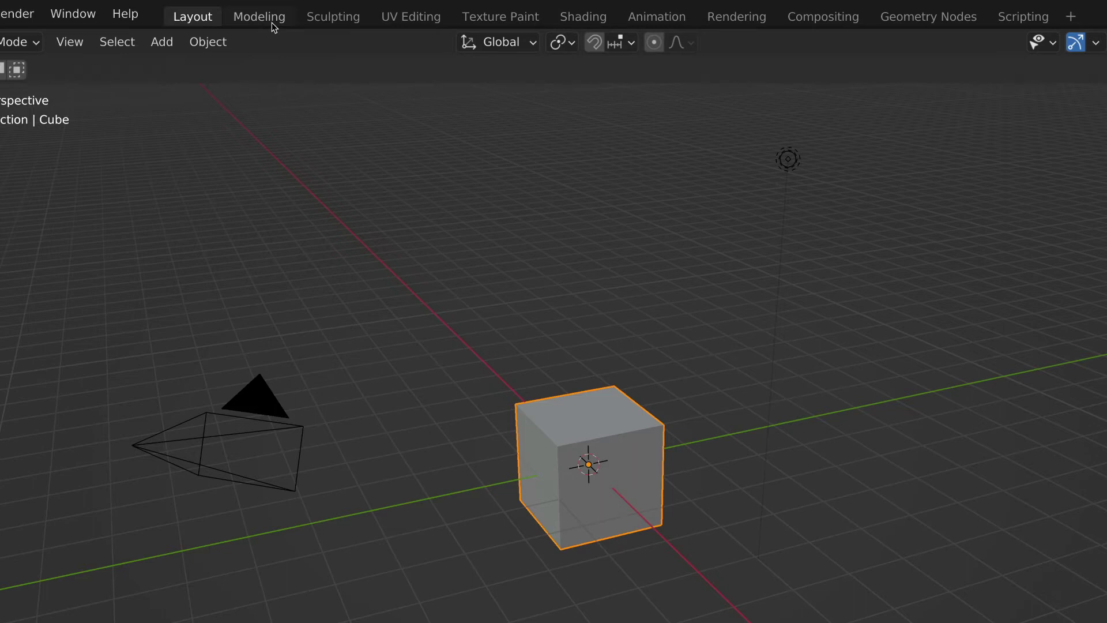
pyautogui.rightClick(272, 23)
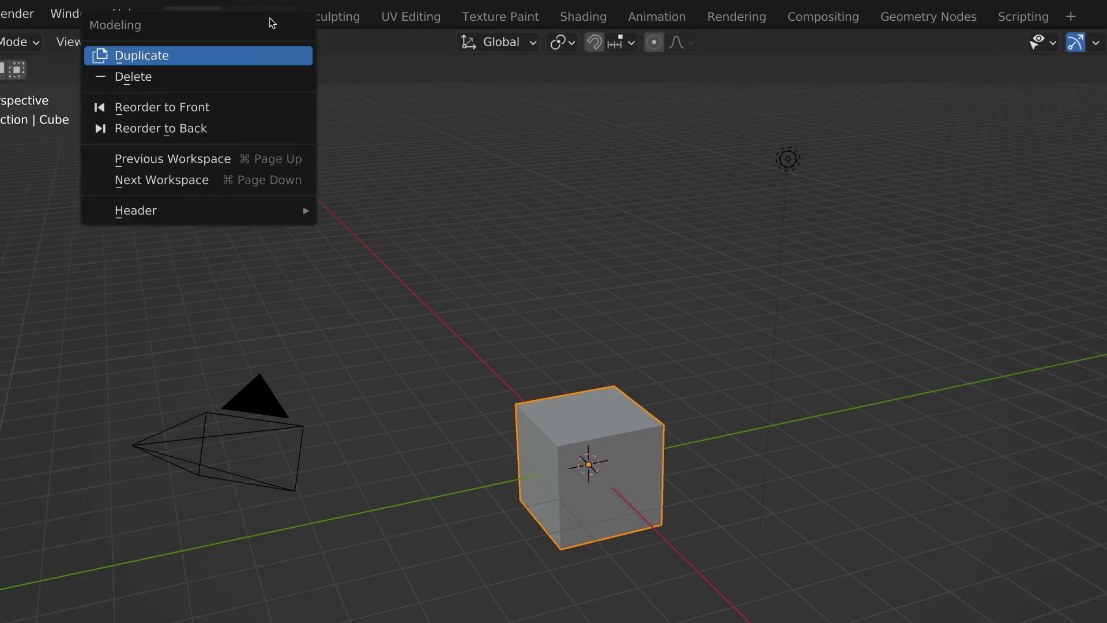
pyautogui.click(214, 77)
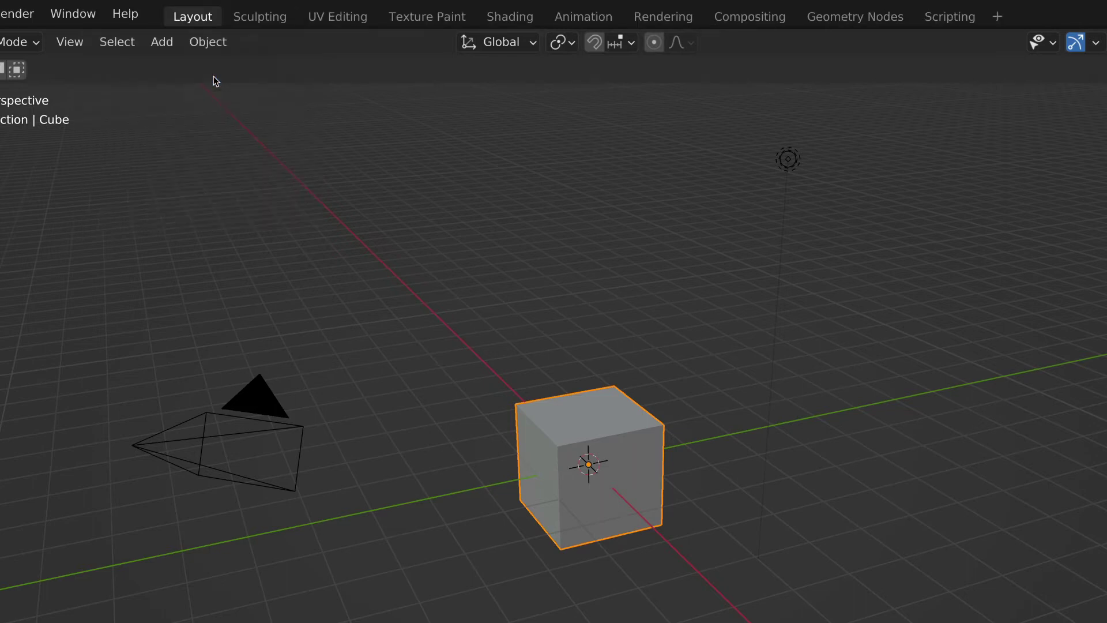
pyautogui.rightClick(264, 21)
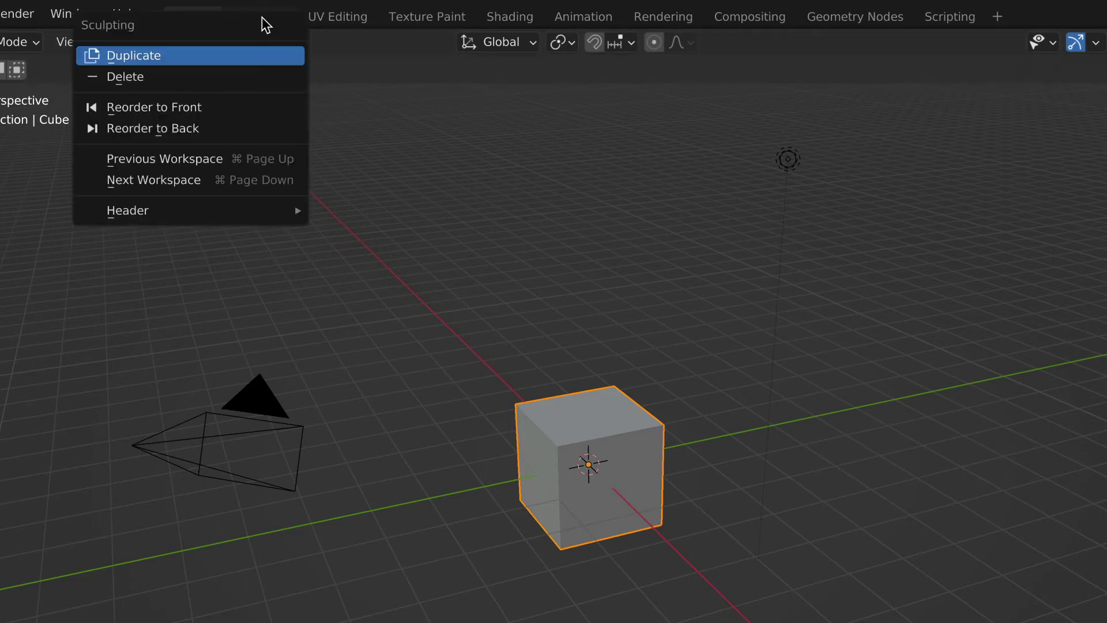
pyautogui.click(186, 78)
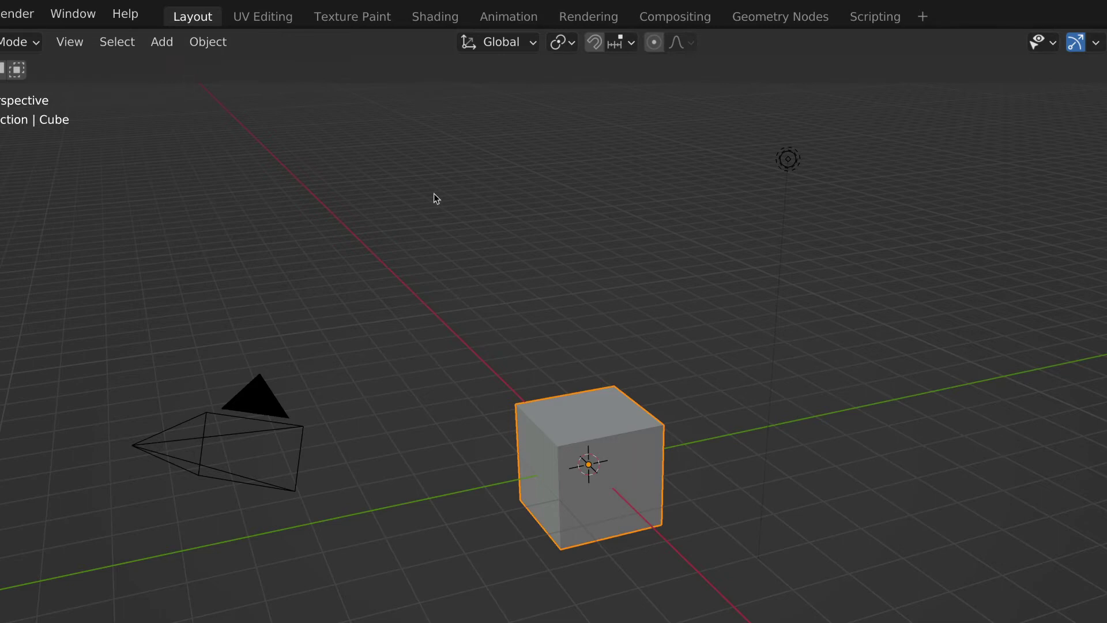
pyautogui.rightClick(511, 18)
pyautogui.click(496, 77)
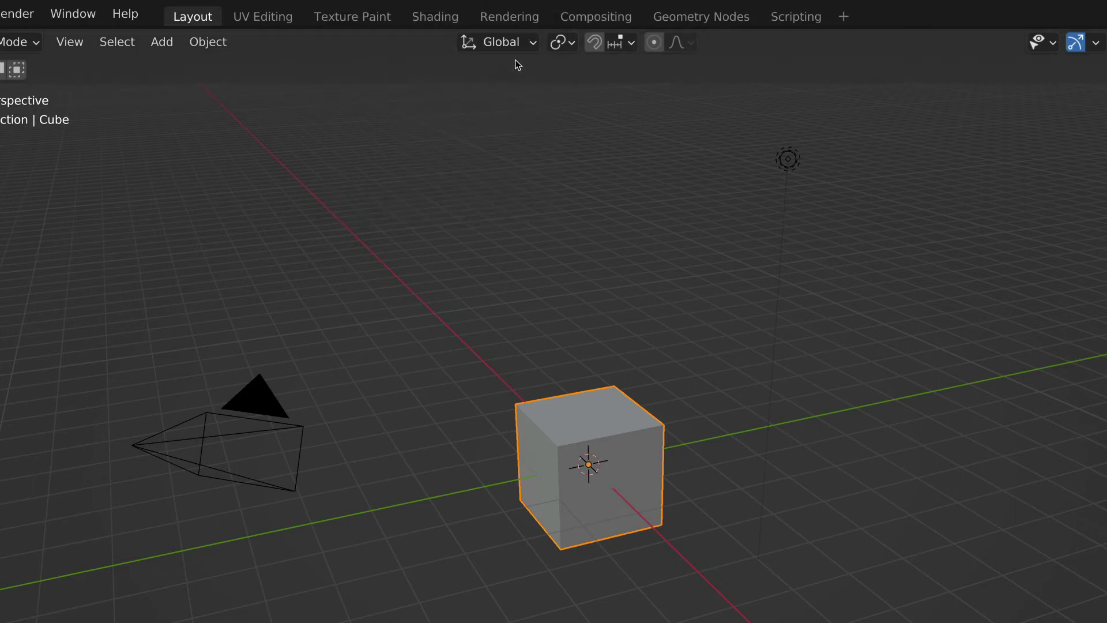
pyautogui.rightClick(514, 22)
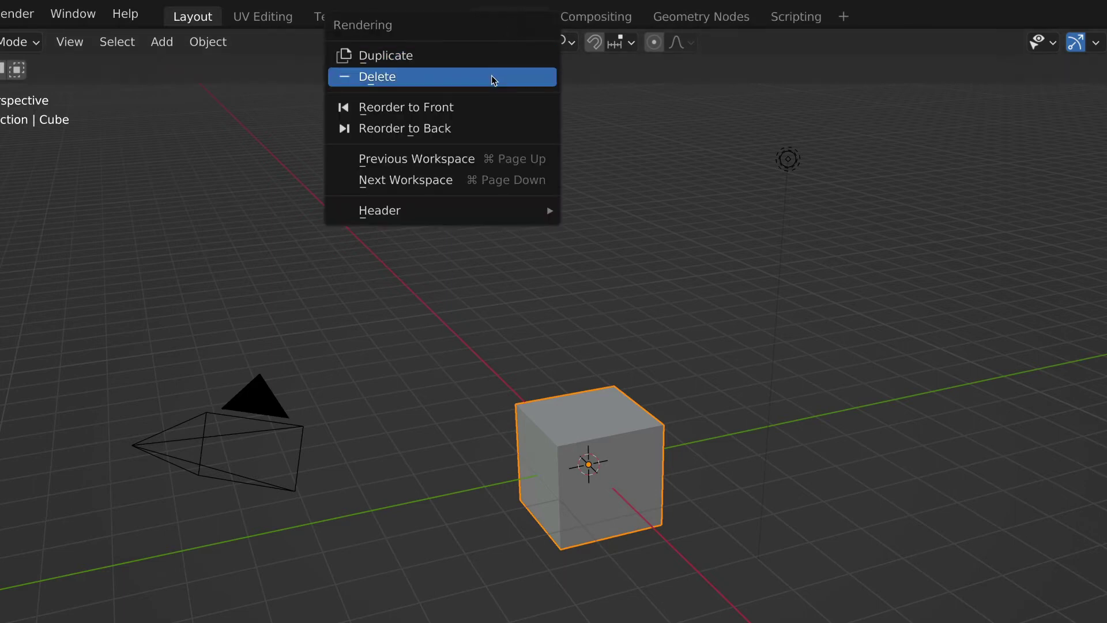
pyautogui.click(492, 75)
pyautogui.rightClick(526, 19)
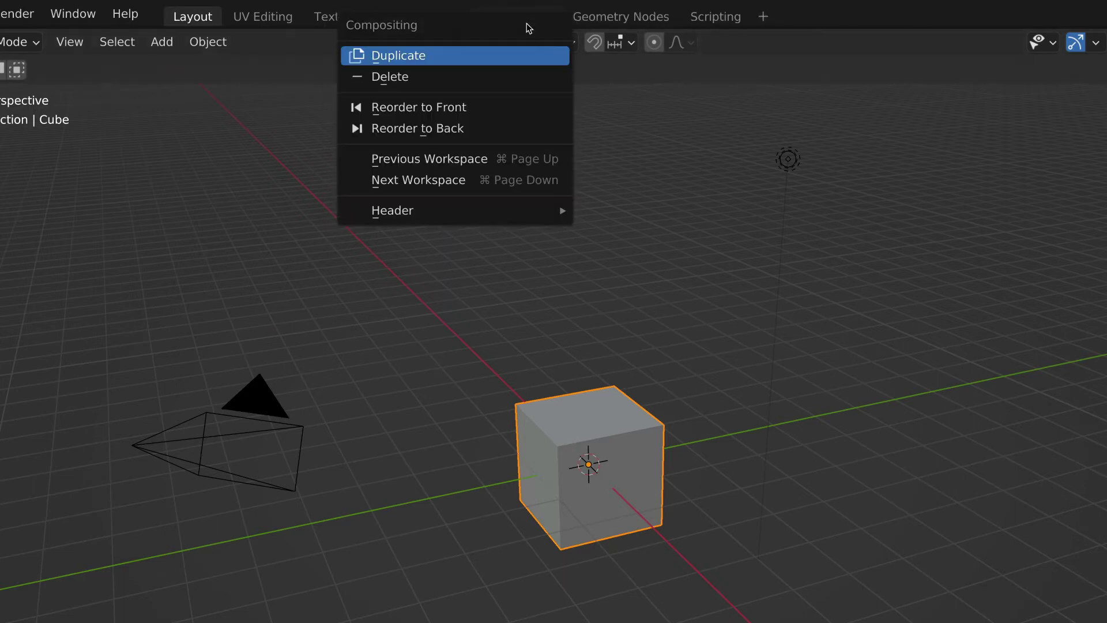
pyautogui.click(492, 76)
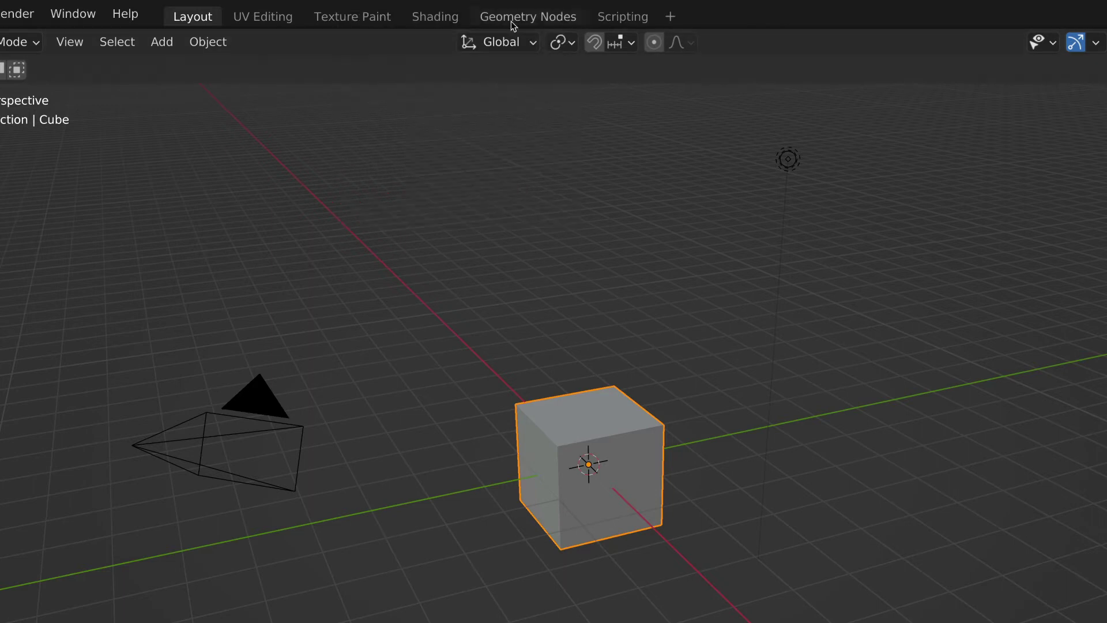
pyautogui.rightClick(512, 21)
pyautogui.click(491, 76)
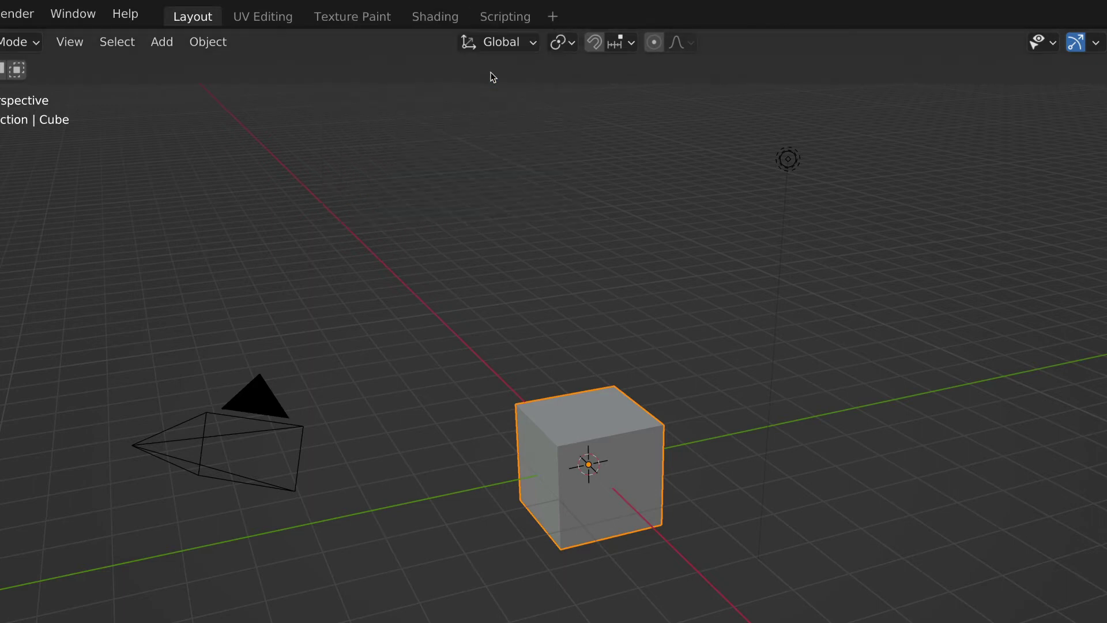
pyautogui.rightClick(511, 21)
pyautogui.click(482, 77)
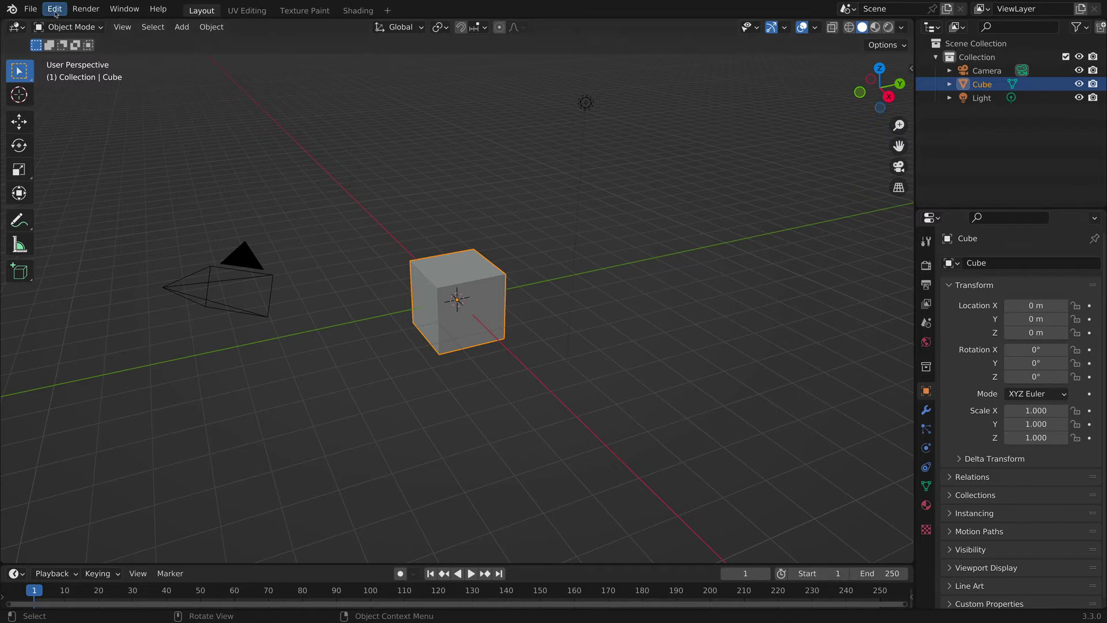
# Step: Find and enable the PBR Painter add-on in Preferences > Add-ons
pyautogui.click(55, 11)
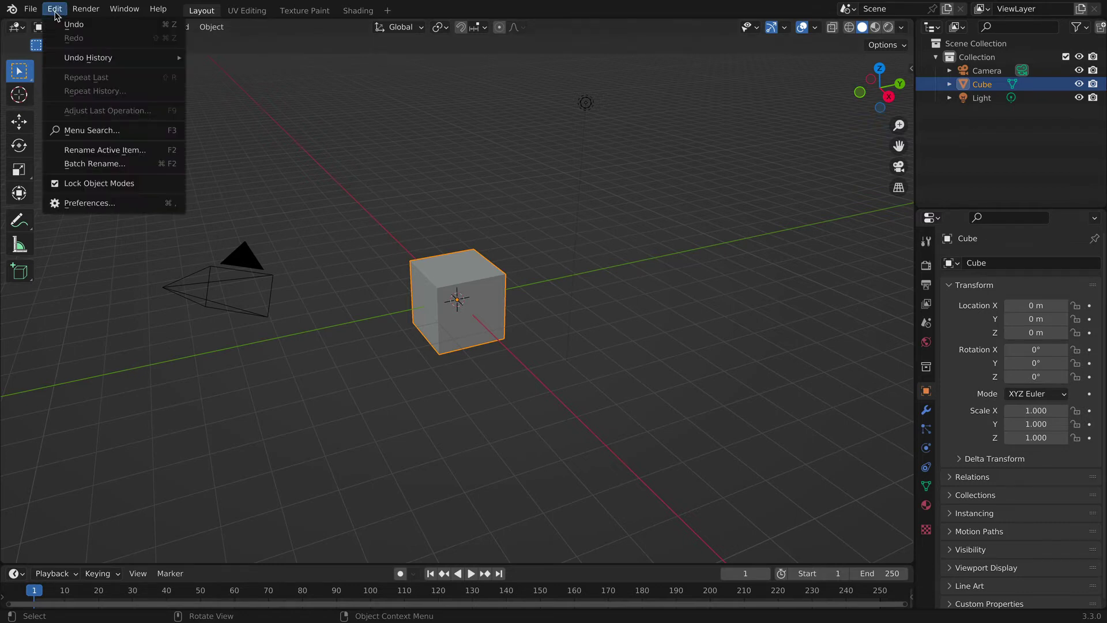
pyautogui.click(80, 203)
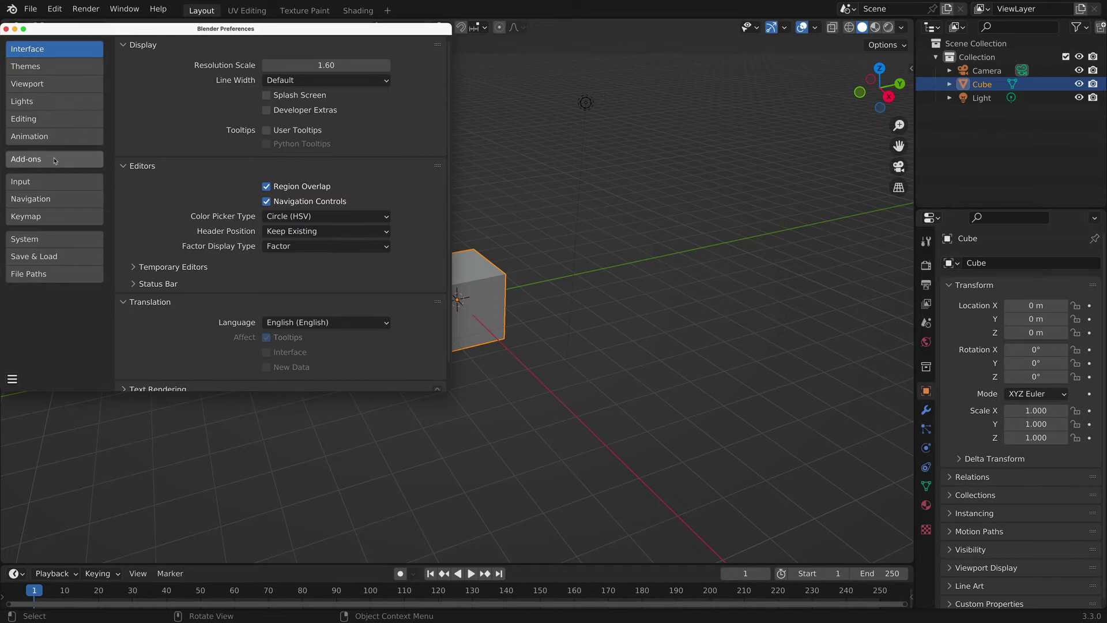
pyautogui.click(54, 159)
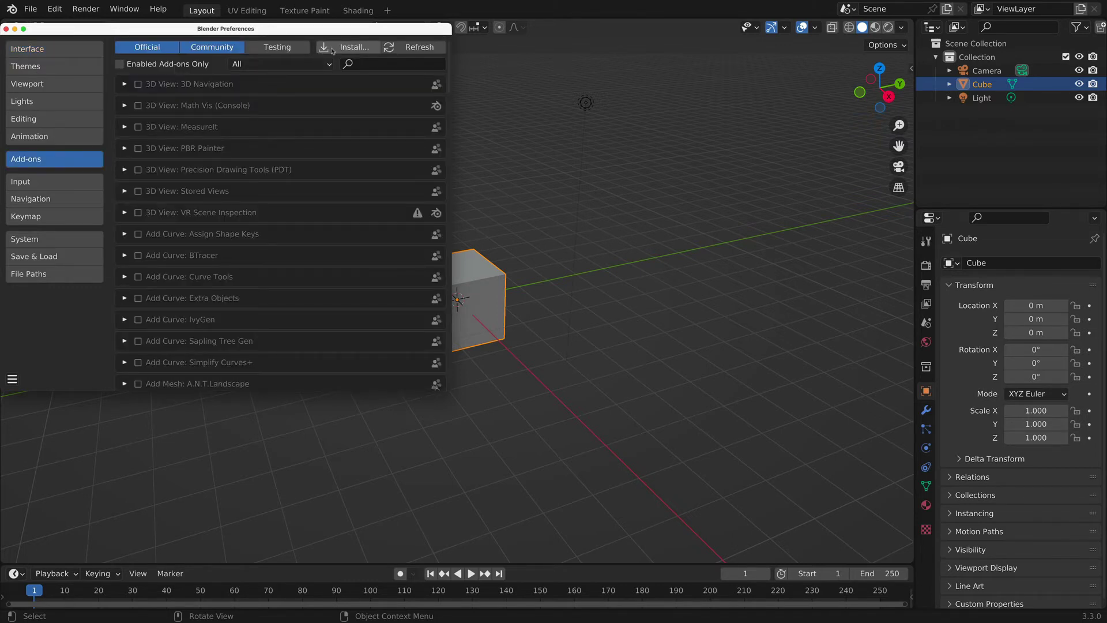
pyautogui.click(351, 49)
pyautogui.write('pbr')
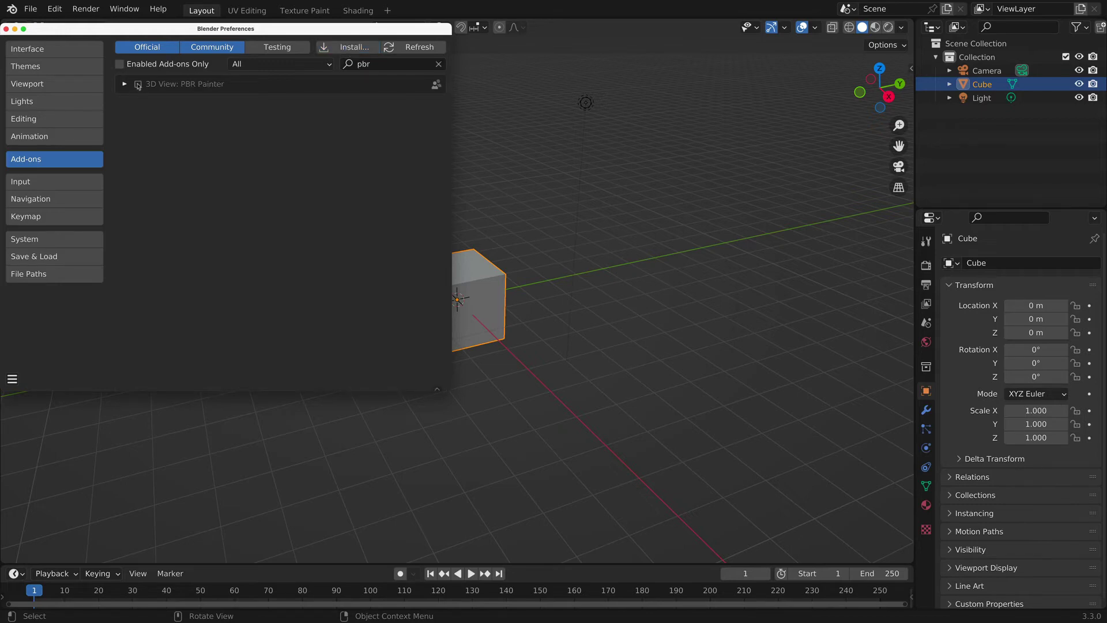
pyautogui.click(138, 85)
# Step: Load the PBR Painter workspace from the add-on's settings and confirm
pyautogui.click(124, 85)
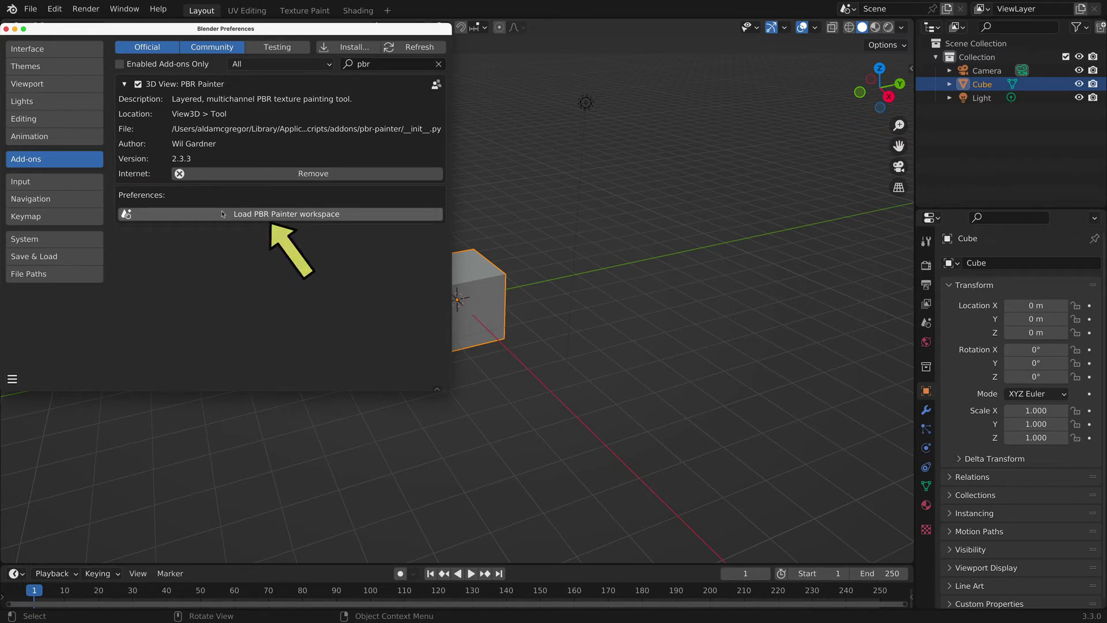
pyautogui.click(223, 214)
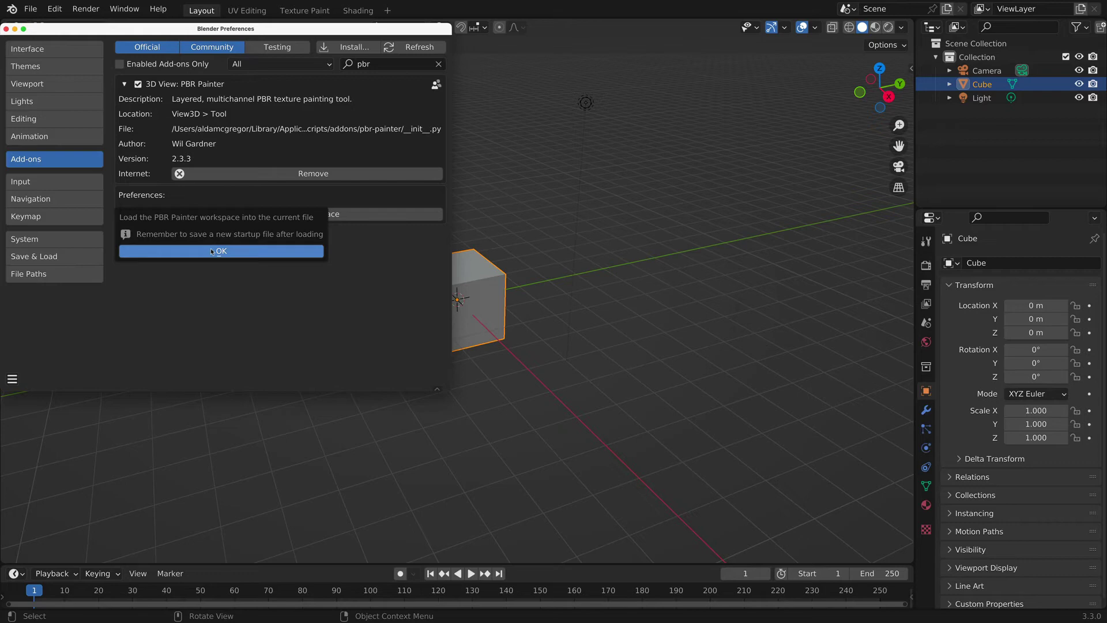
pyautogui.click(211, 251)
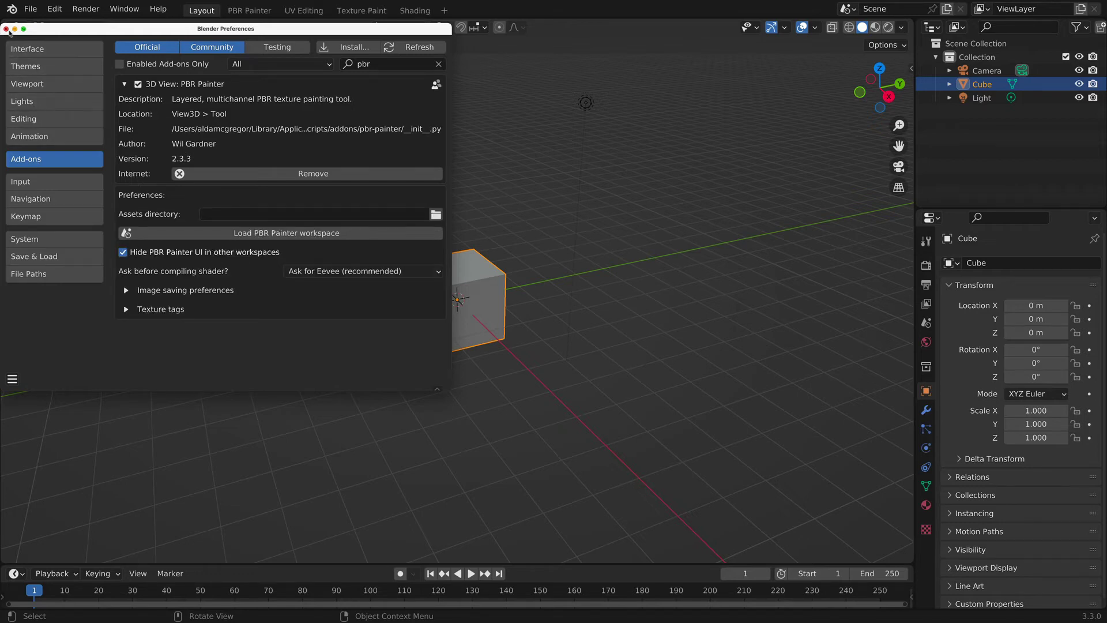
# Step: Close Preferences and reorder the PBR Painter workspace tab to the back
pyautogui.click(7, 30)
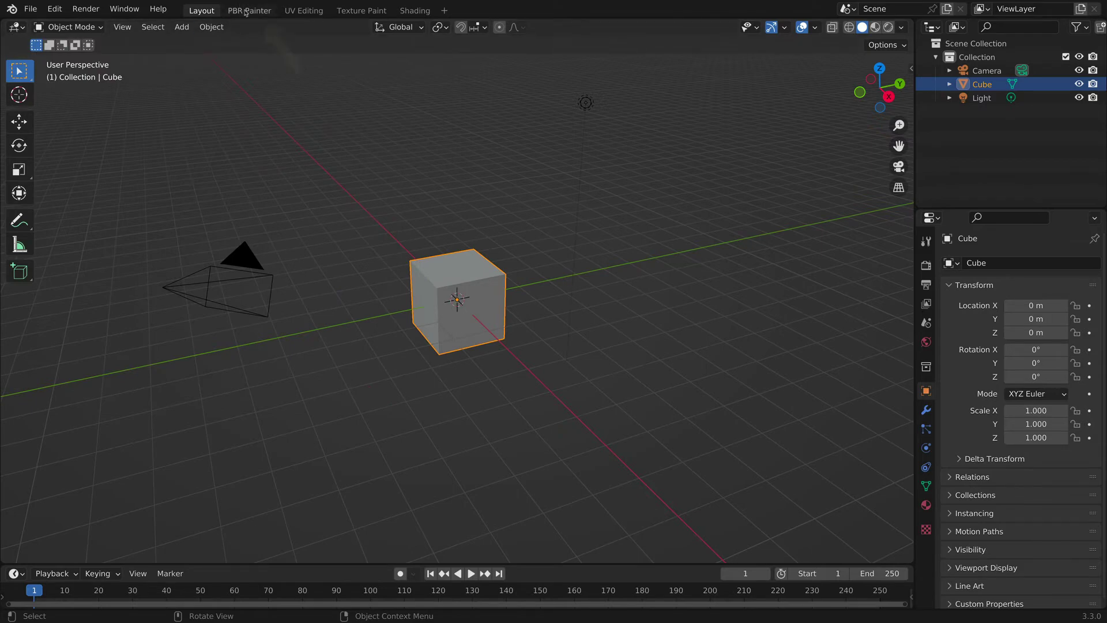
pyautogui.click(247, 11)
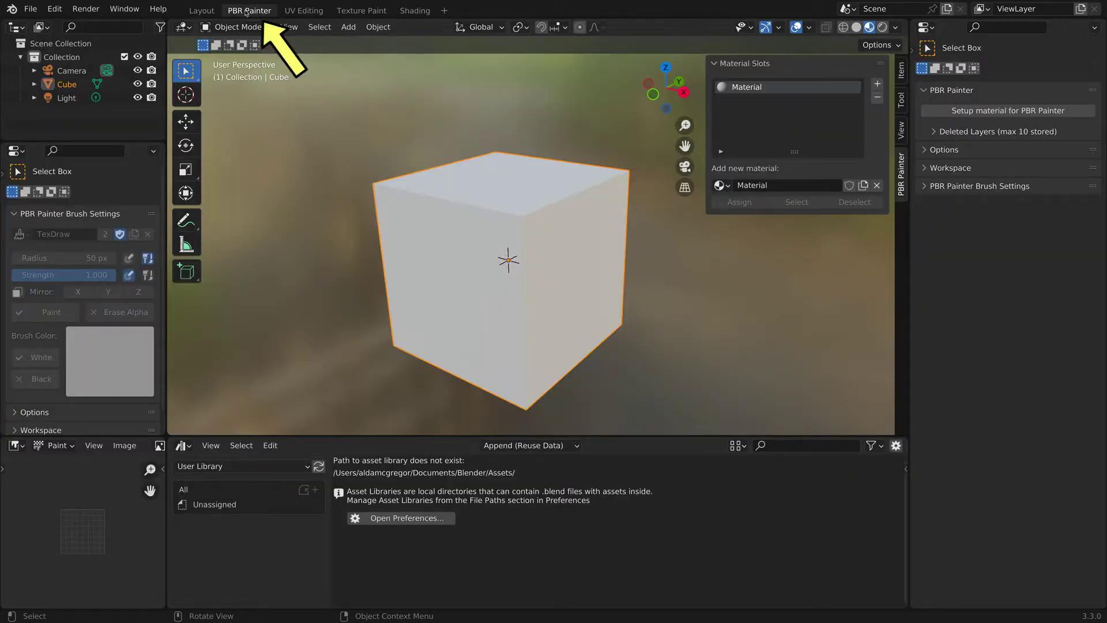
pyautogui.rightClick(248, 11)
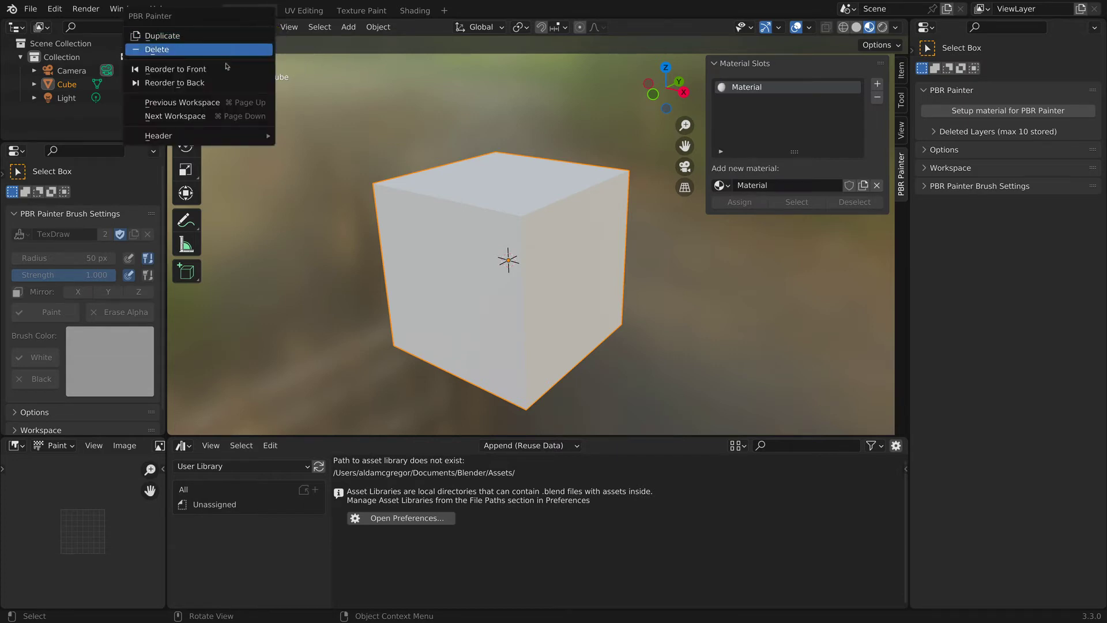
pyautogui.click(222, 83)
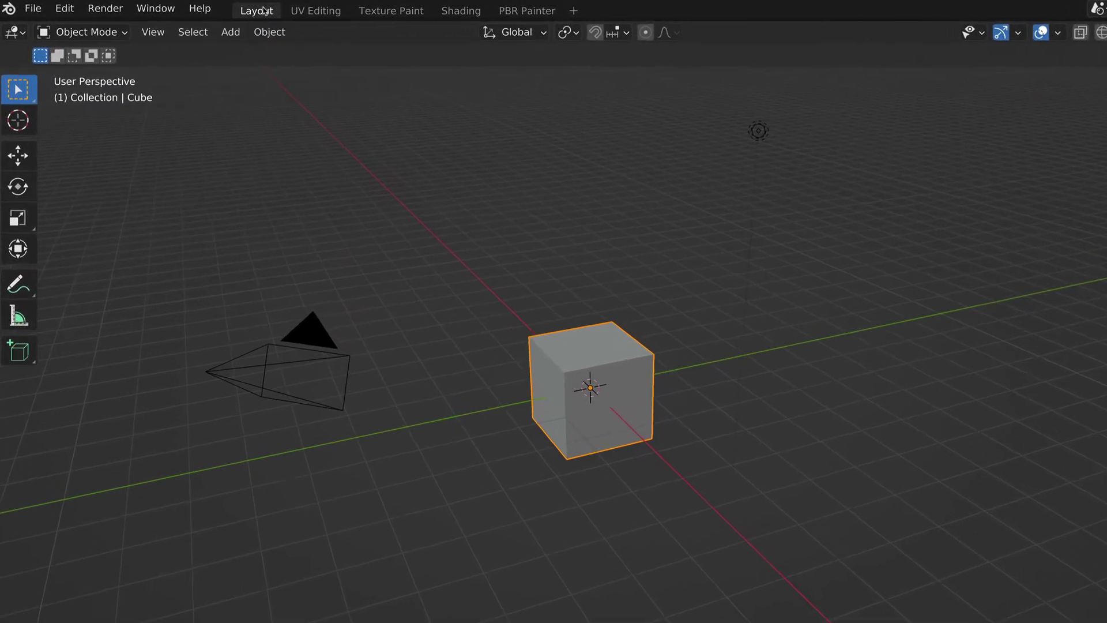
pyautogui.rightClick(302, 11)
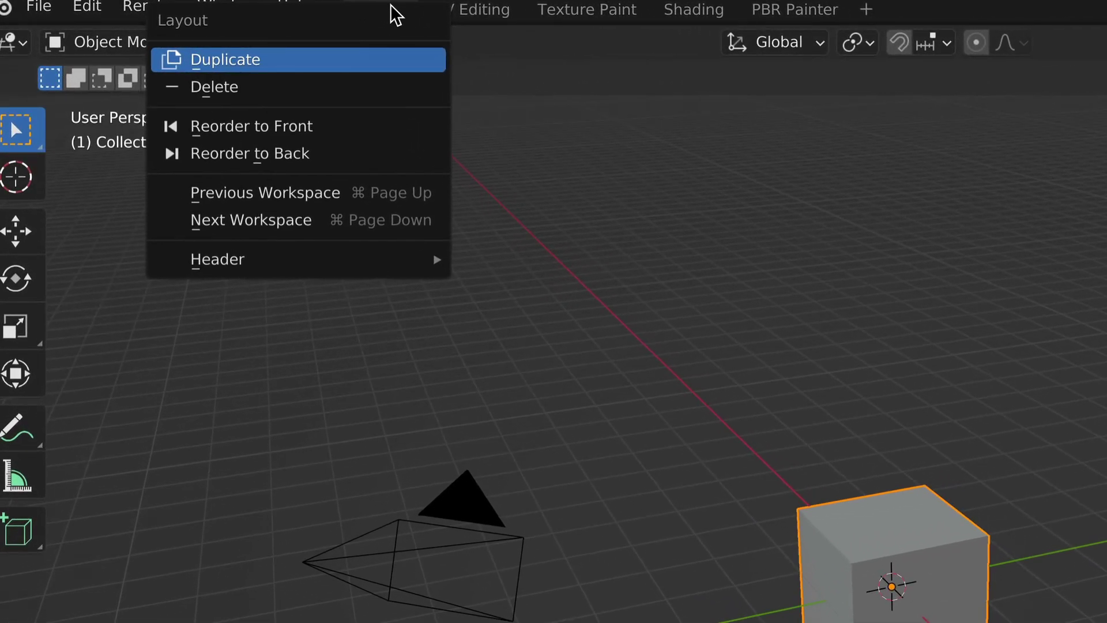
# Step: Duplicate the Layout workspace and rename the copy from Layout.001 to 'Files'
pyautogui.click(345, 61)
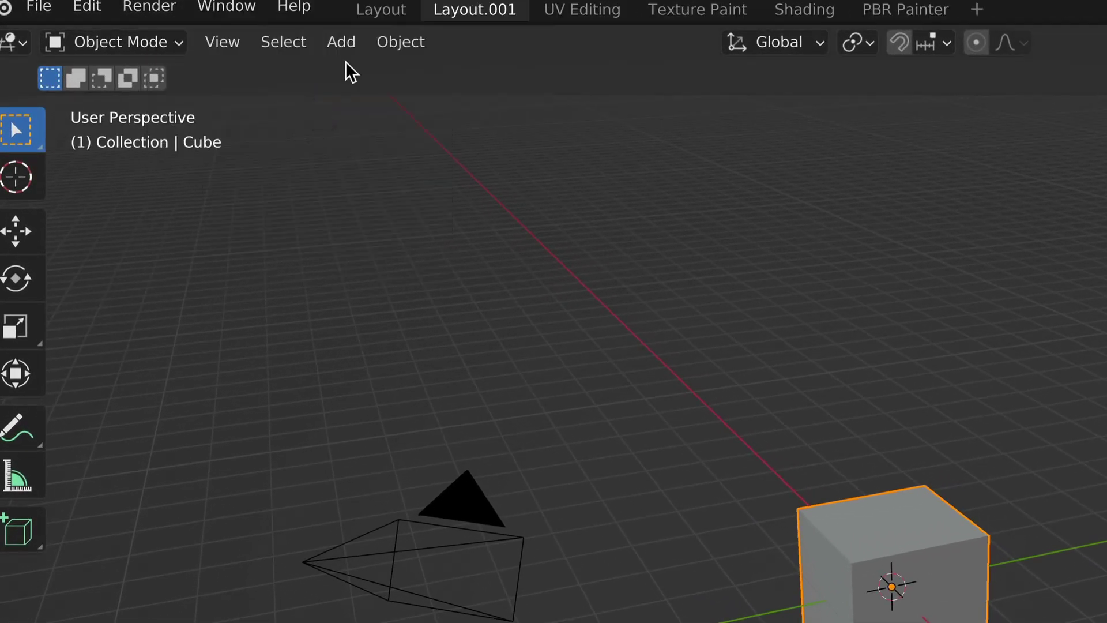
pyautogui.doubleClick(519, 8)
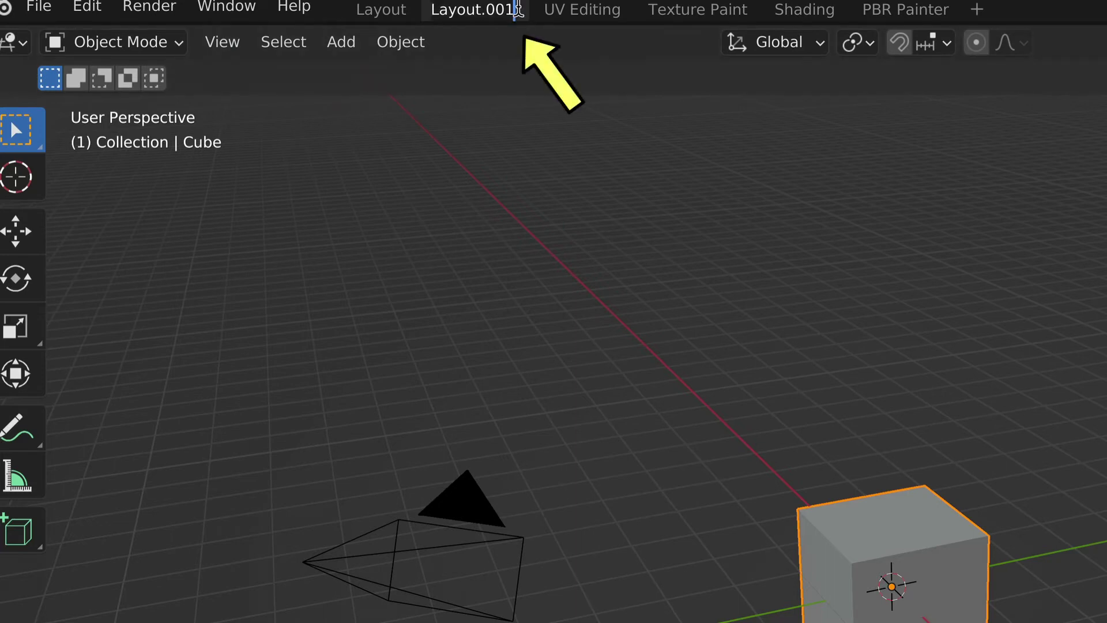
pyautogui.press('BackSpace')
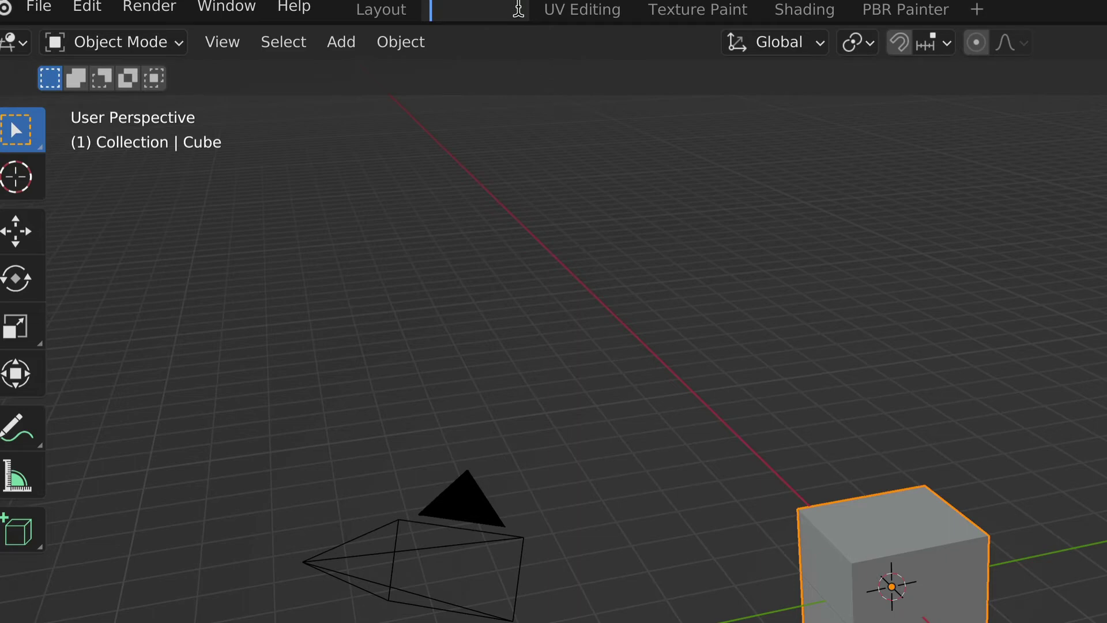
pyautogui.write('Files')
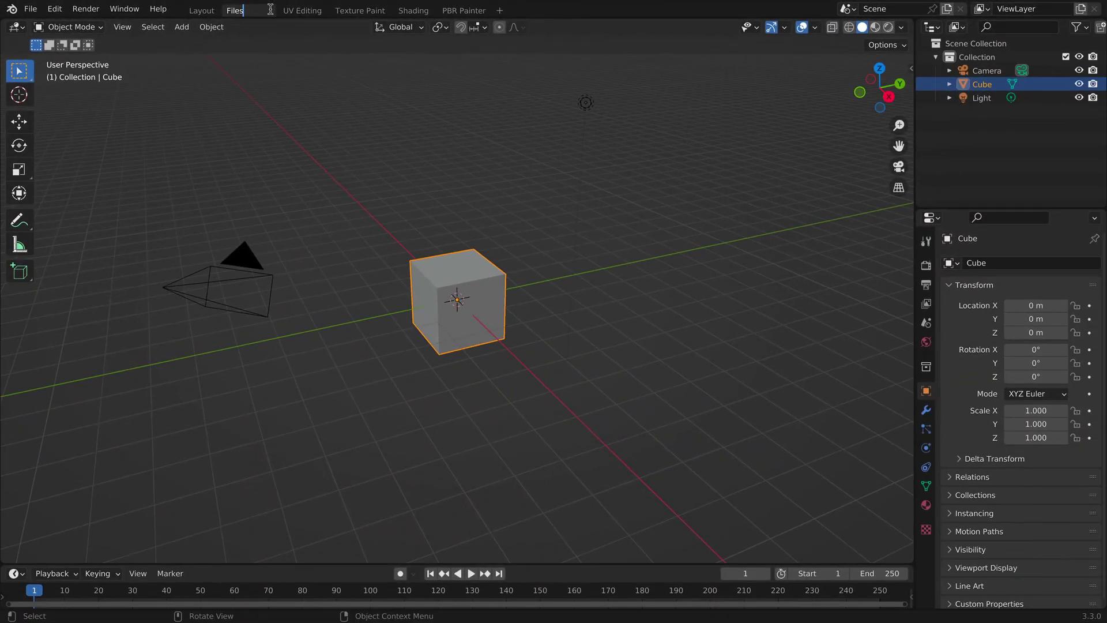
pyautogui.press('Return')
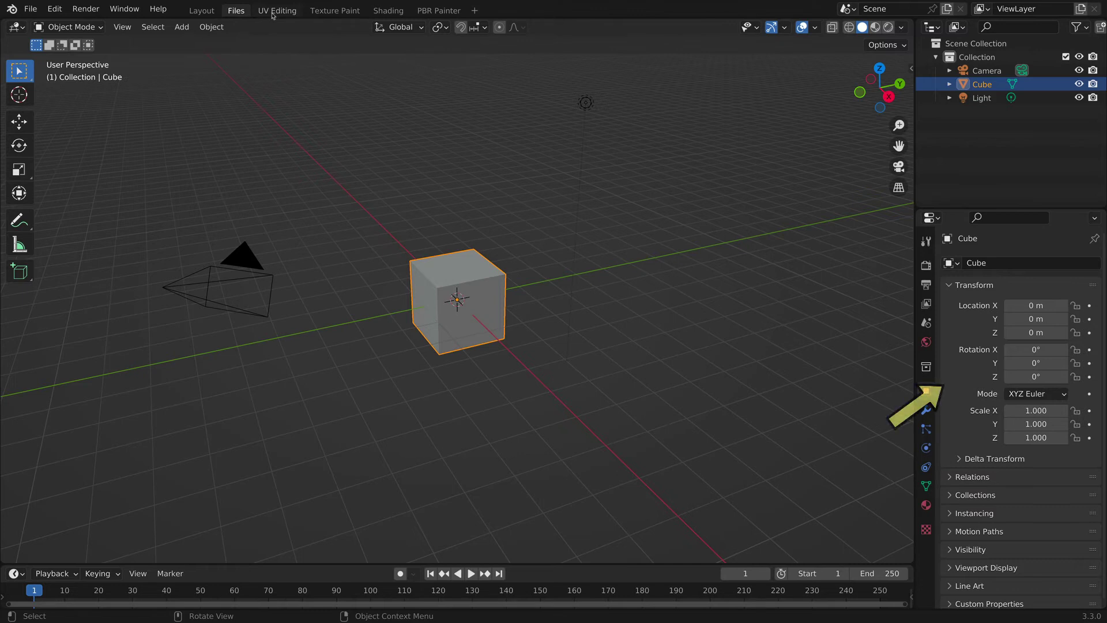
# Step: Resize the right-column areas and join the Properties editor into the Outliner
pyautogui.moveTo(1006, 202); pyautogui.dragTo(1006, 195)
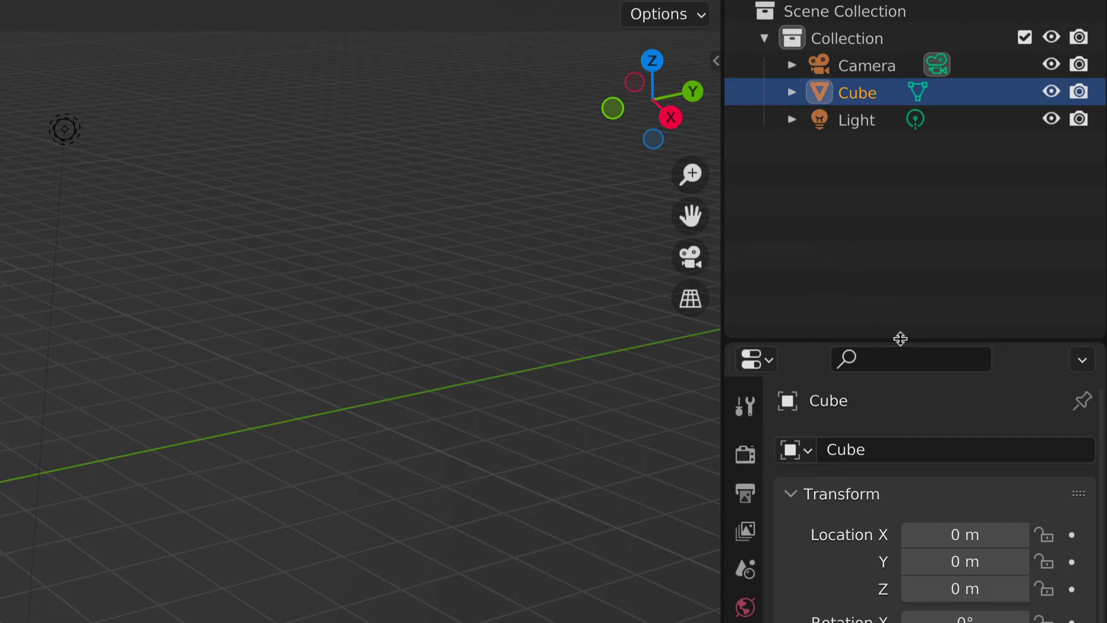
pyautogui.moveTo(901, 338)
pyautogui.mouseDown()
pyautogui.moveTo(898, 442)
pyautogui.moveTo(906, 290)
pyautogui.mouseUp()
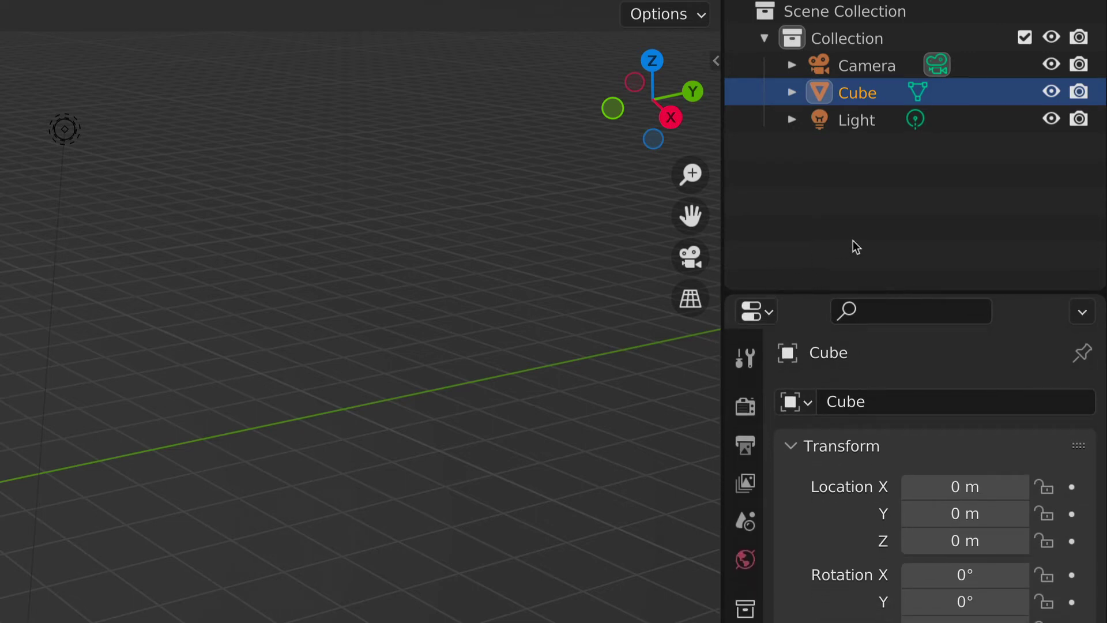
pyautogui.rightClick(912, 291)
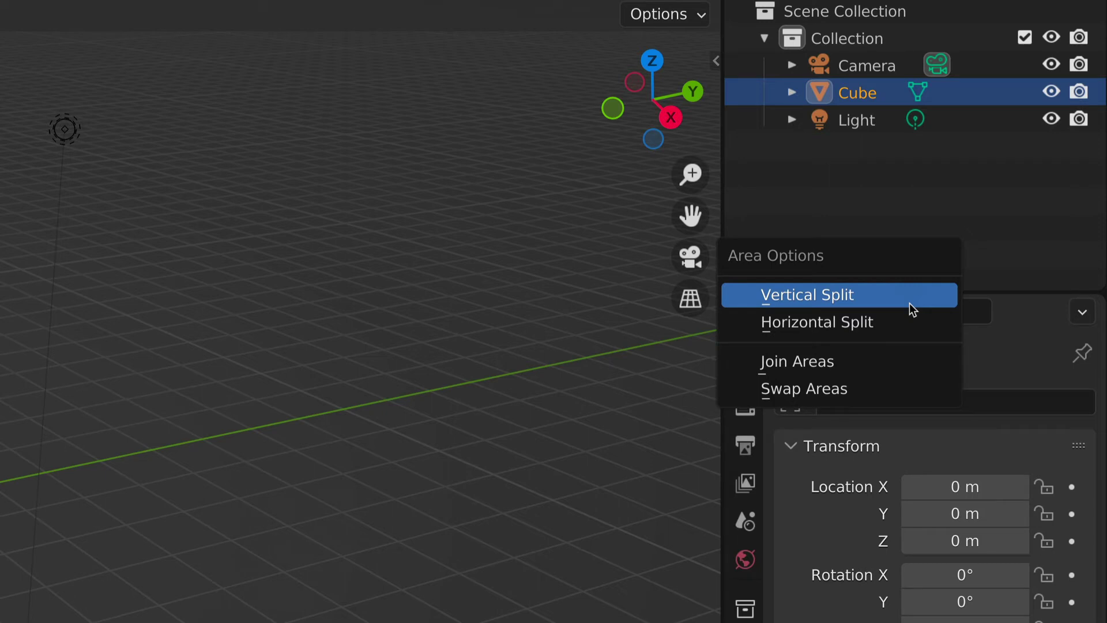
pyautogui.click(900, 359)
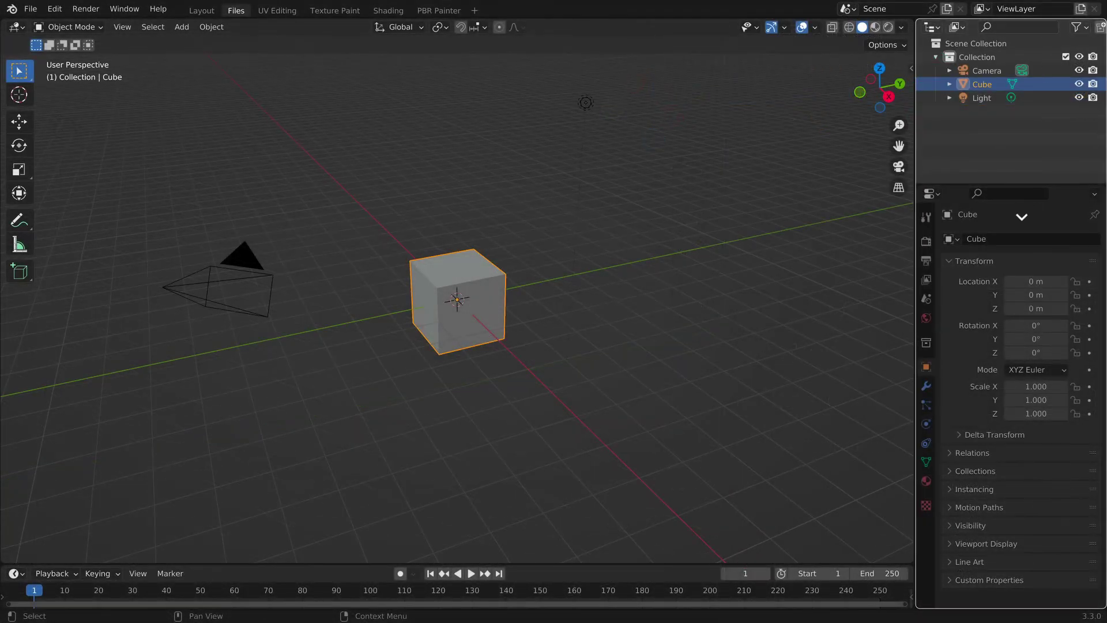
pyautogui.click(1022, 217)
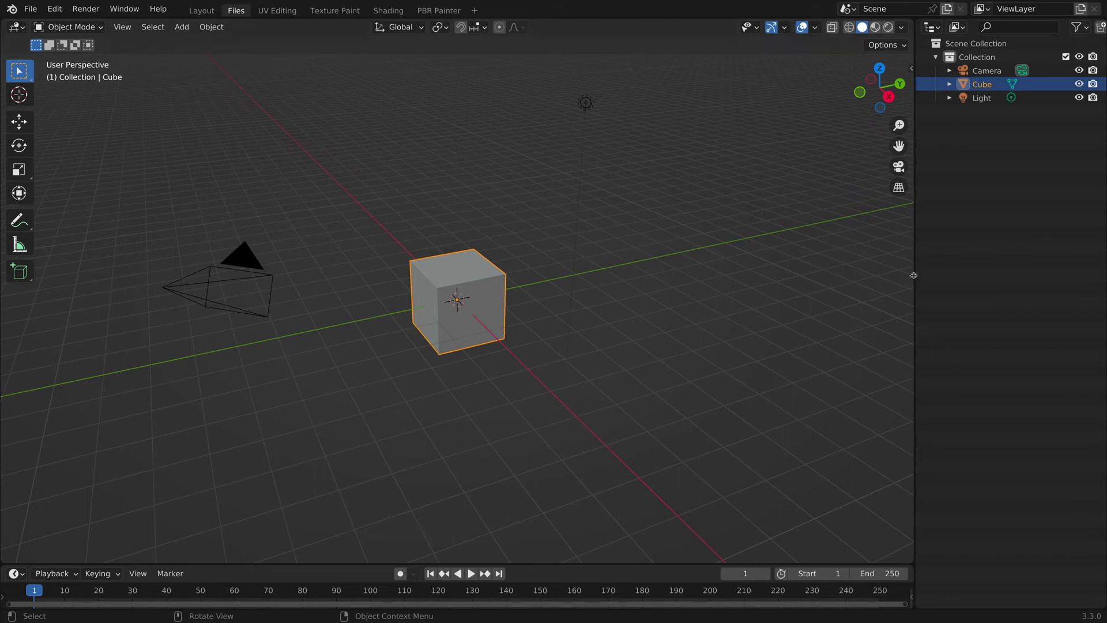
# Step: Split the 3D Viewport vertically and make the new area an Outliner
pyautogui.rightClick(913, 275)
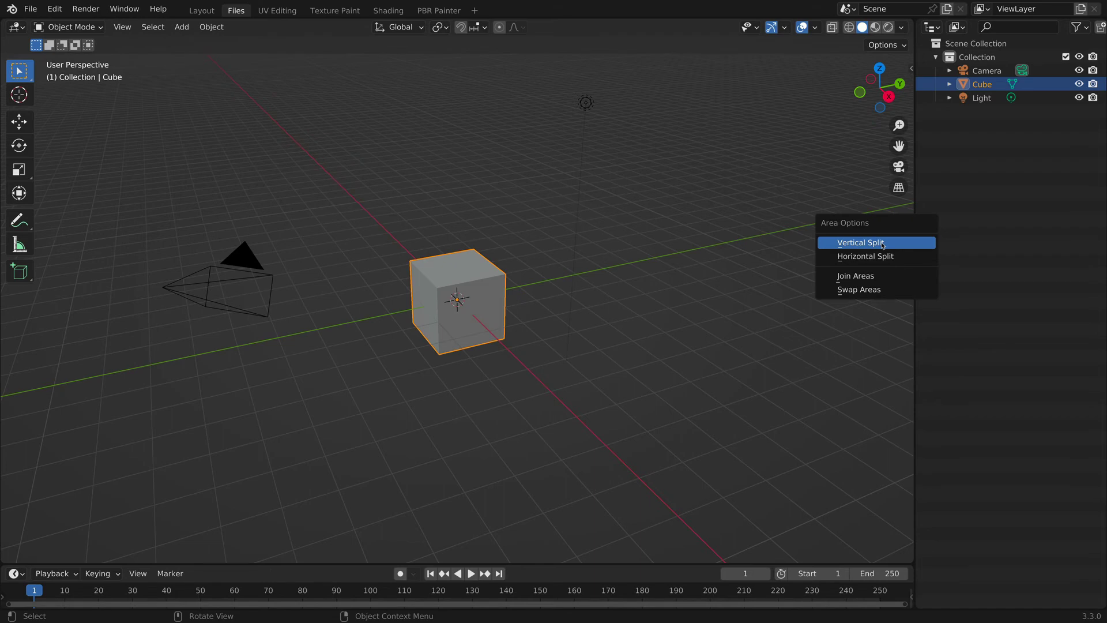
pyautogui.click(883, 245)
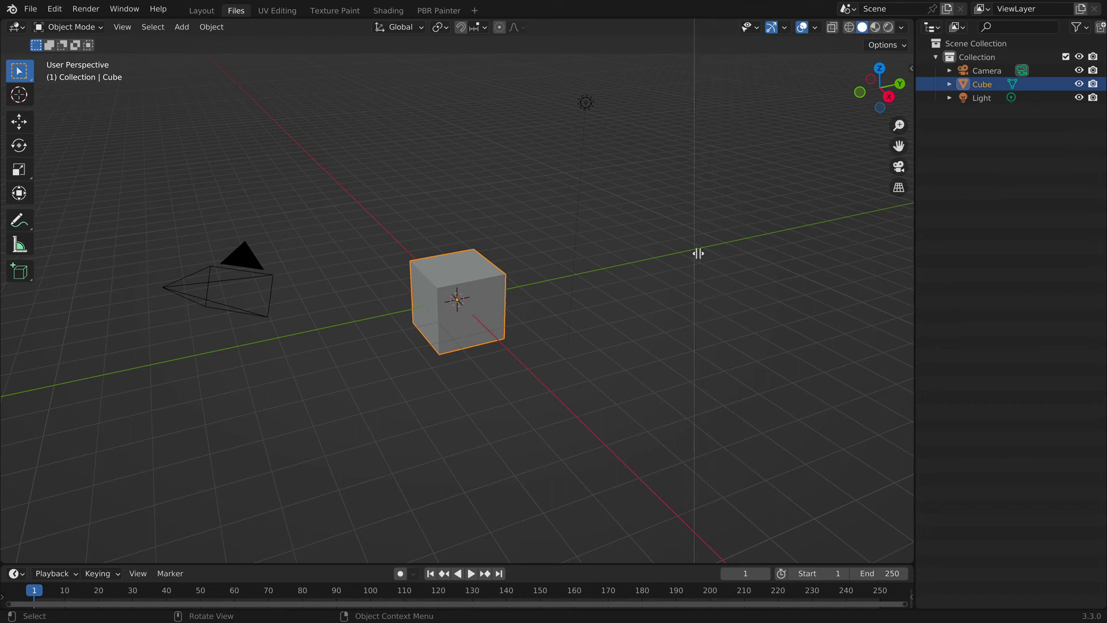
pyautogui.click(695, 250)
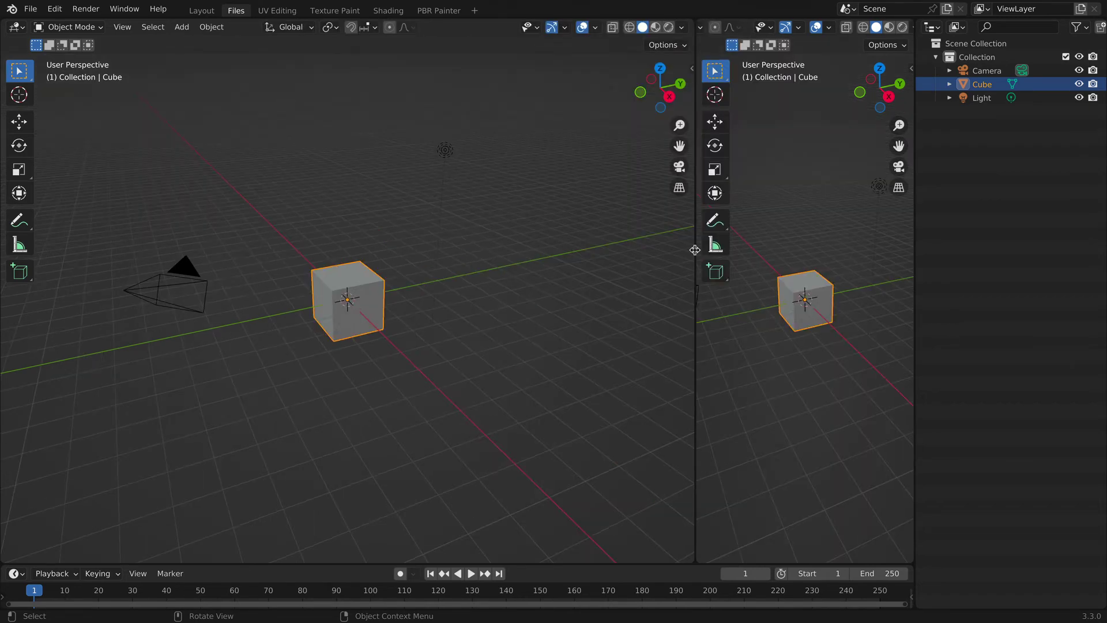
pyautogui.scroll(1, 742, 28)
pyautogui.scroll(1, 743, 29)
pyautogui.scroll(2, 743, 30)
pyautogui.scroll(1, 743, 31)
pyautogui.scroll(1, 742, 29)
pyautogui.scroll(2, 743, 29)
pyautogui.scroll(1, 743, 28)
pyautogui.scroll(1, 743, 29)
pyautogui.scroll(2, 743, 29)
pyautogui.scroll(2, 742, 29)
pyautogui.scroll(2, 744, 29)
pyautogui.scroll(2, 745, 33)
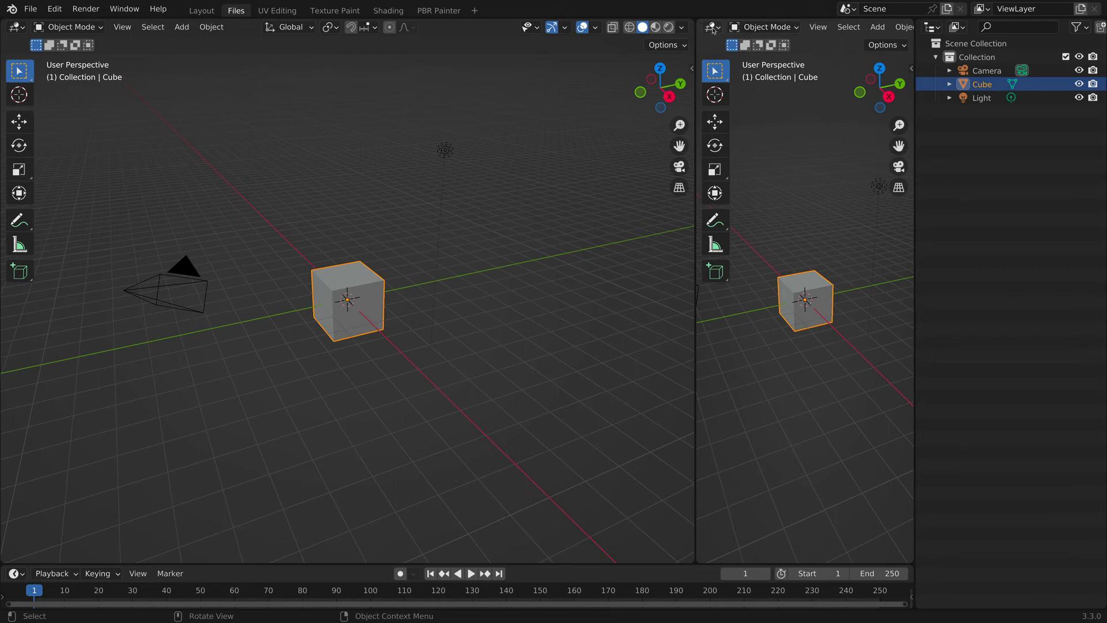
pyautogui.click(712, 28)
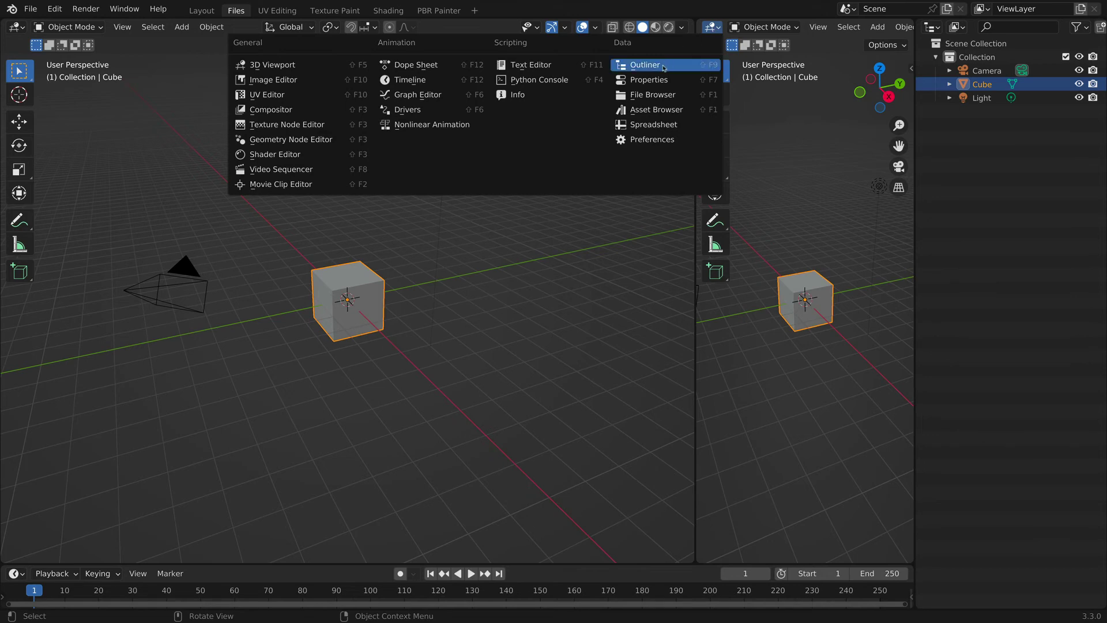
pyautogui.click(664, 68)
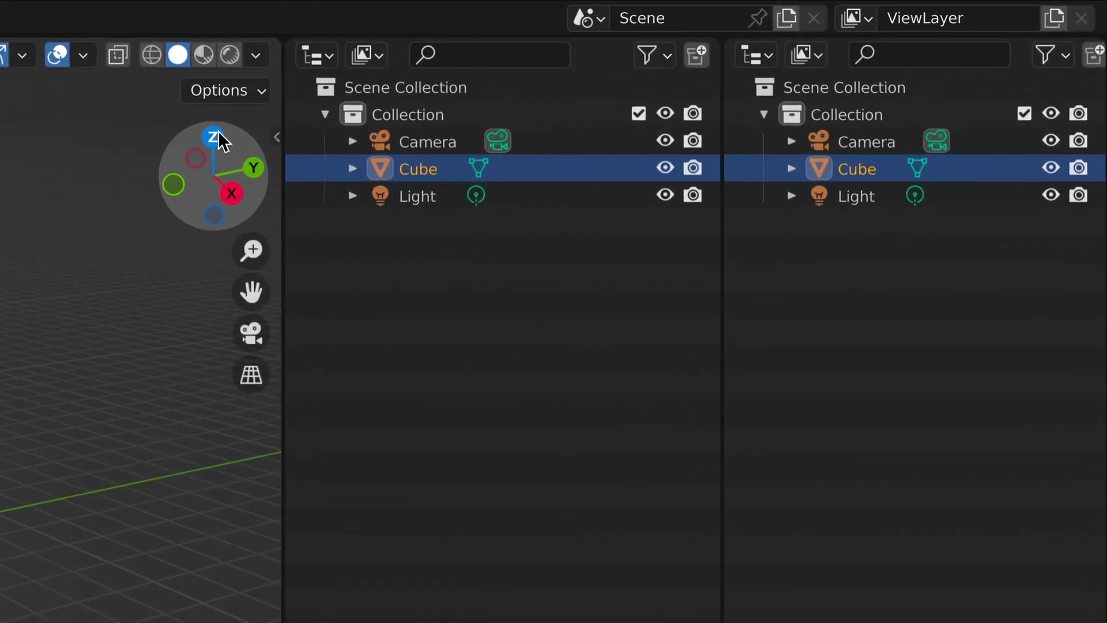
# Step: Set the second Outliner to Blender File display and expand Materials
pyautogui.click(804, 55)
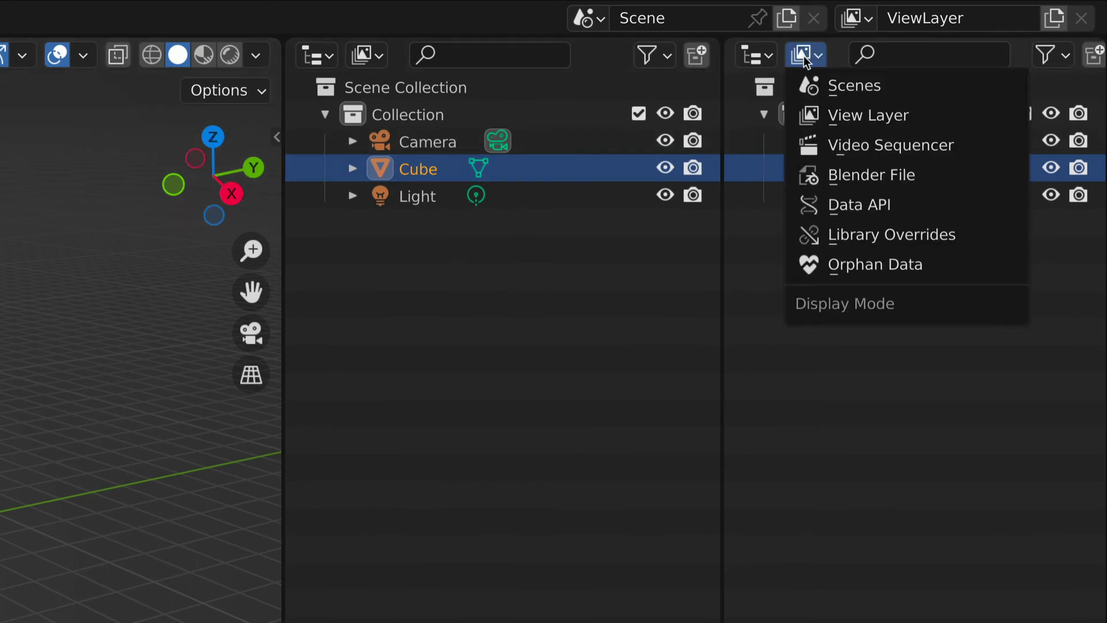
pyautogui.click(812, 171)
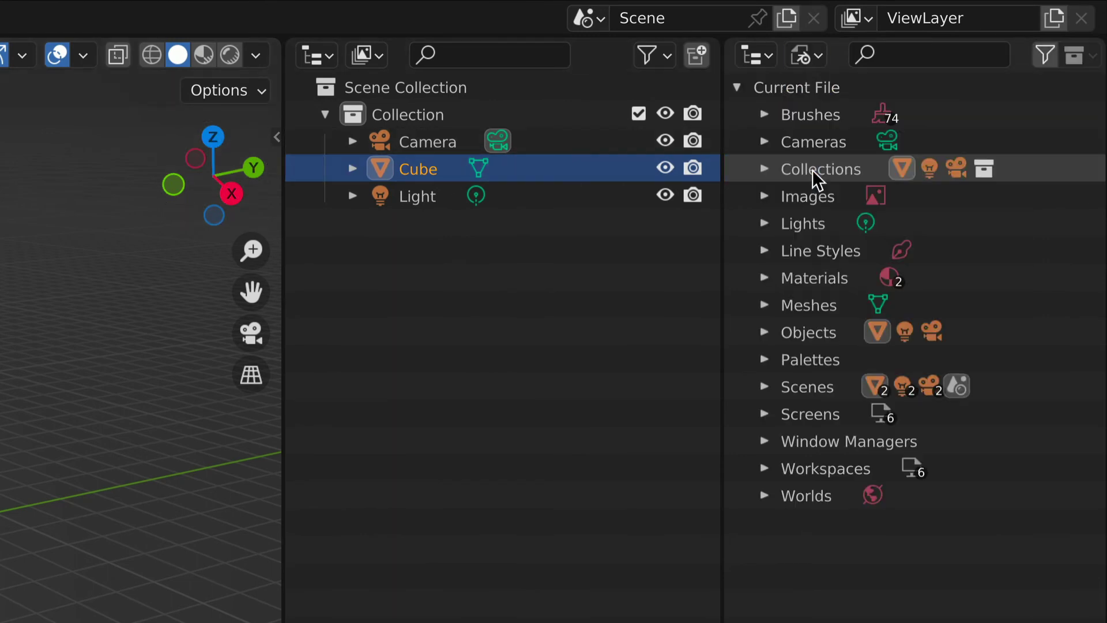
pyautogui.click(765, 279)
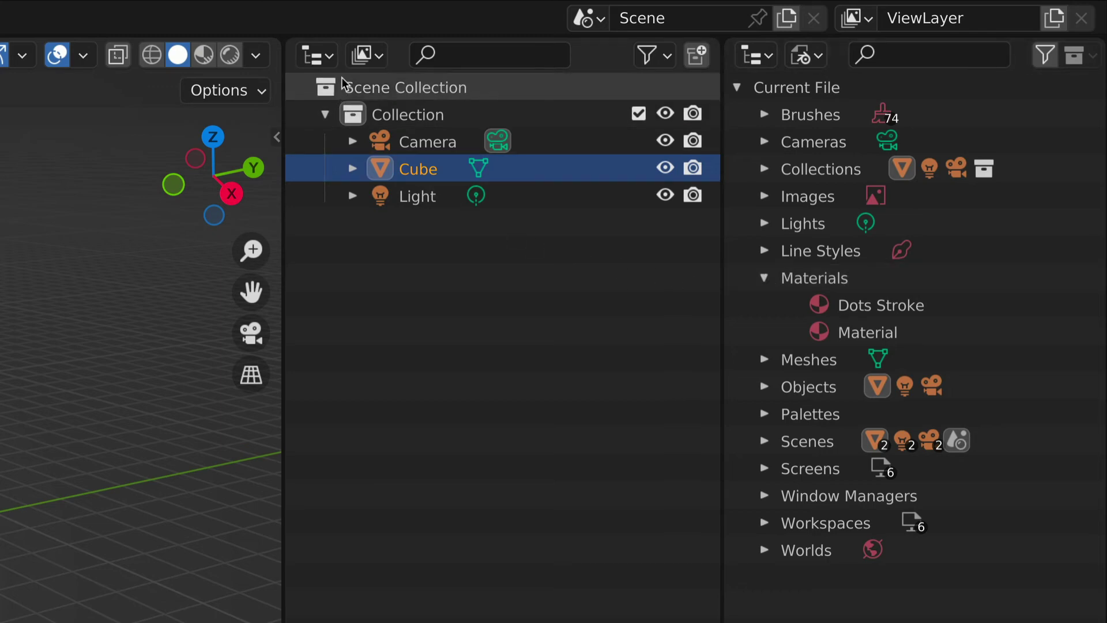
# Step: Set the first Outliner to Blender File display and expand Images
pyautogui.click(364, 55)
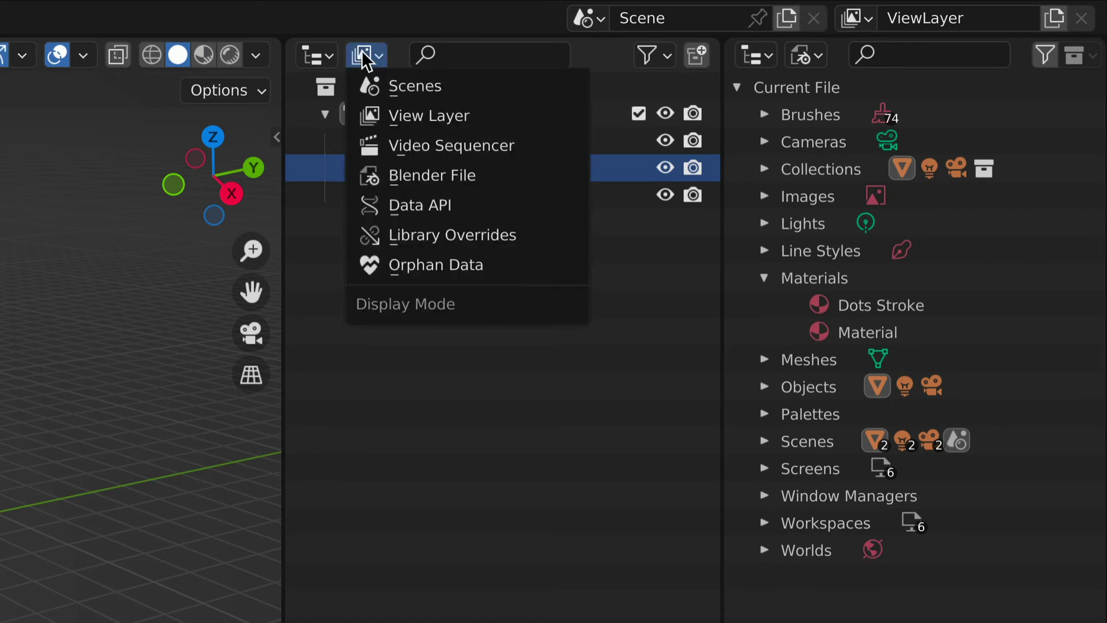
pyautogui.click(373, 175)
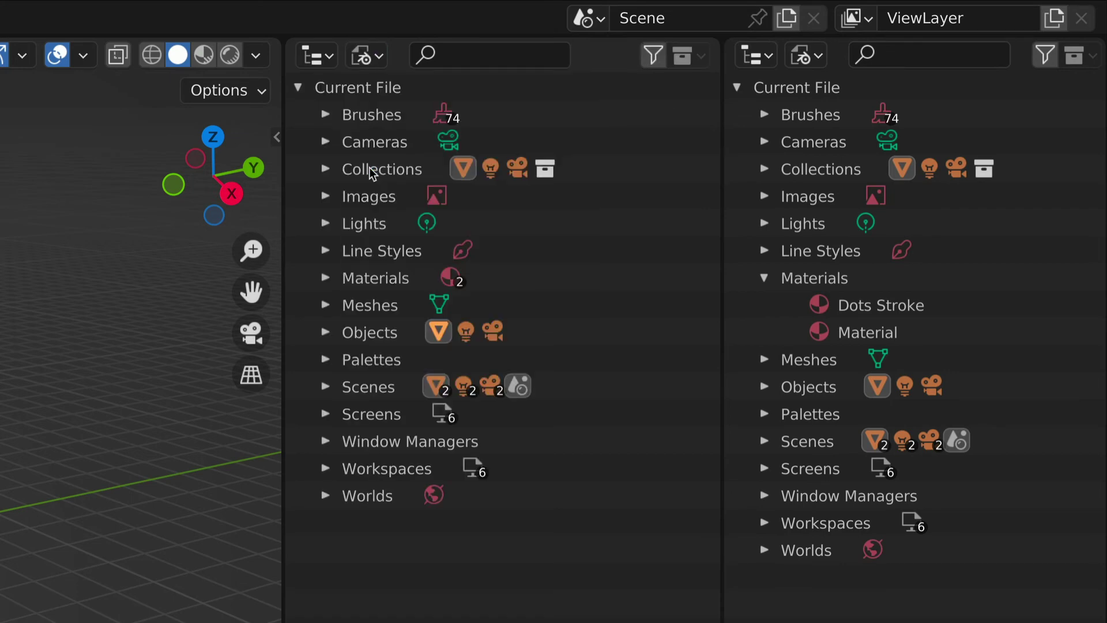
pyautogui.click(327, 196)
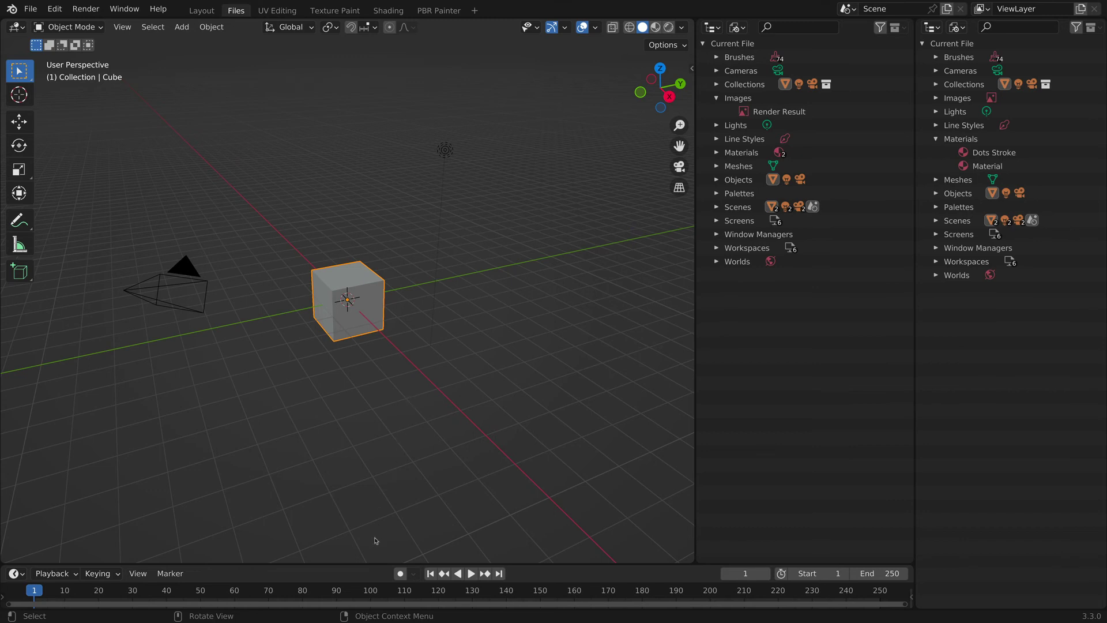
# Step: Join the timeline areas into the 3D viewport and the Outliner so both span full height
pyautogui.rightClick(375, 562)
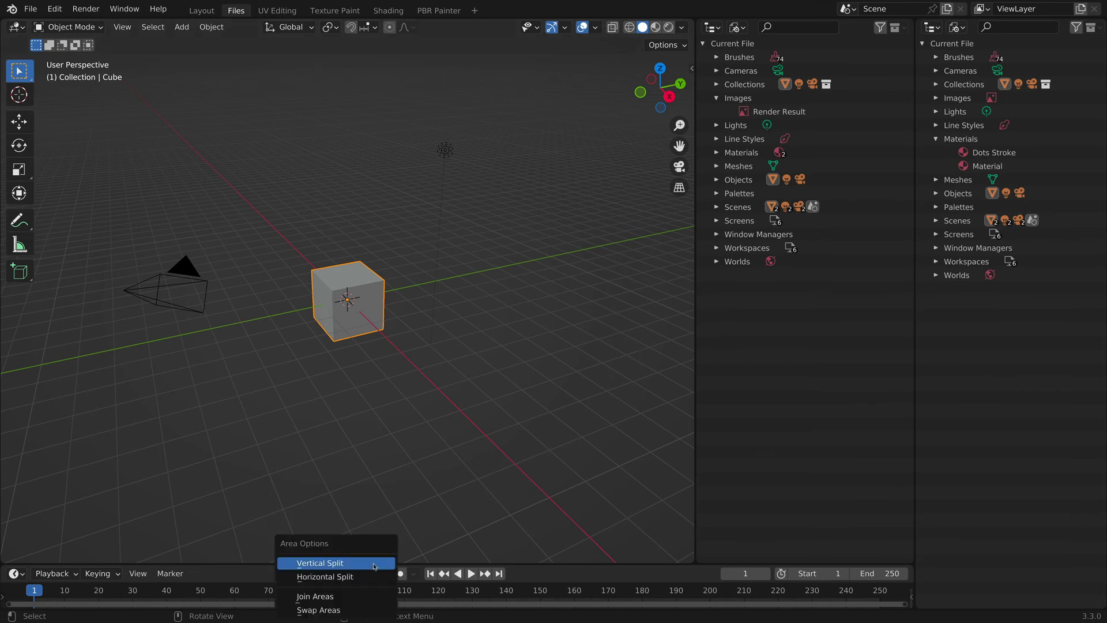
pyautogui.click(363, 598)
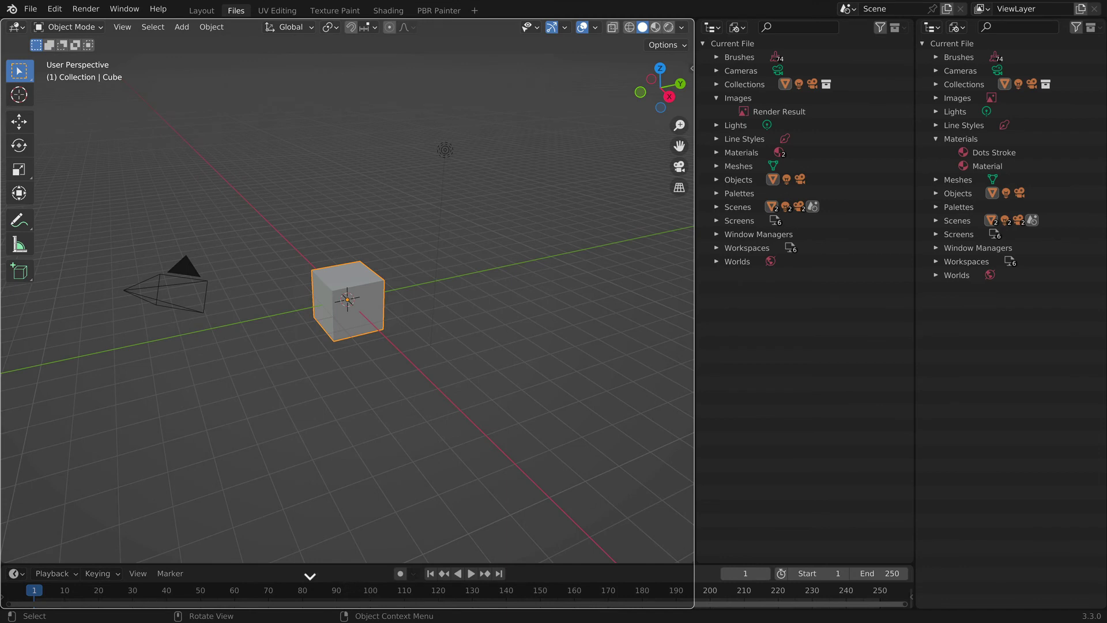
pyautogui.click(309, 576)
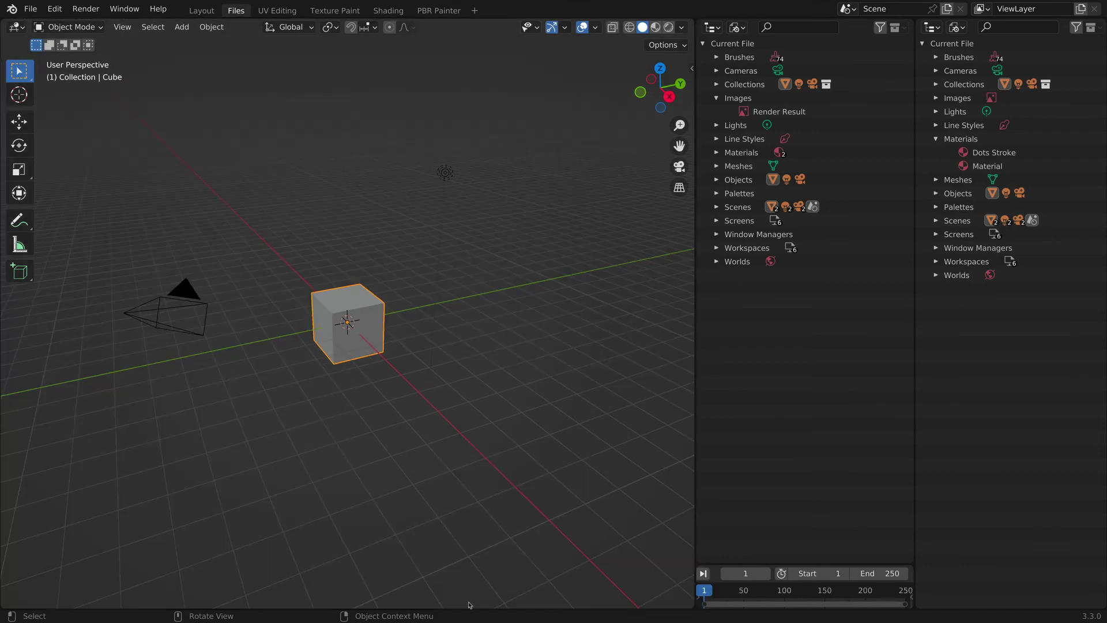
pyautogui.rightClick(797, 563)
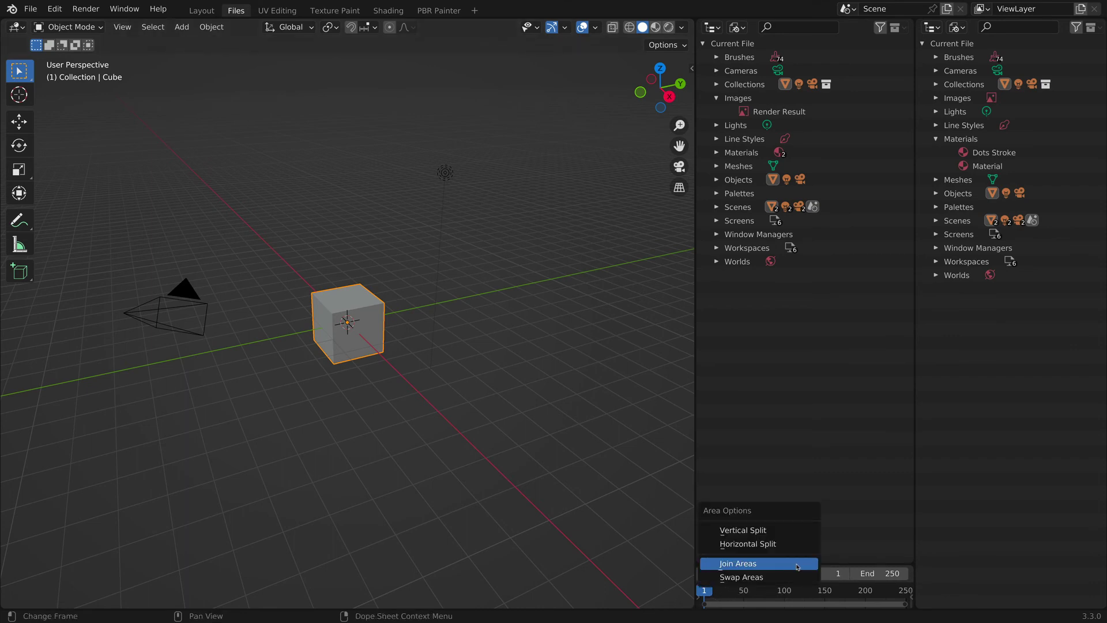
pyautogui.click(797, 565)
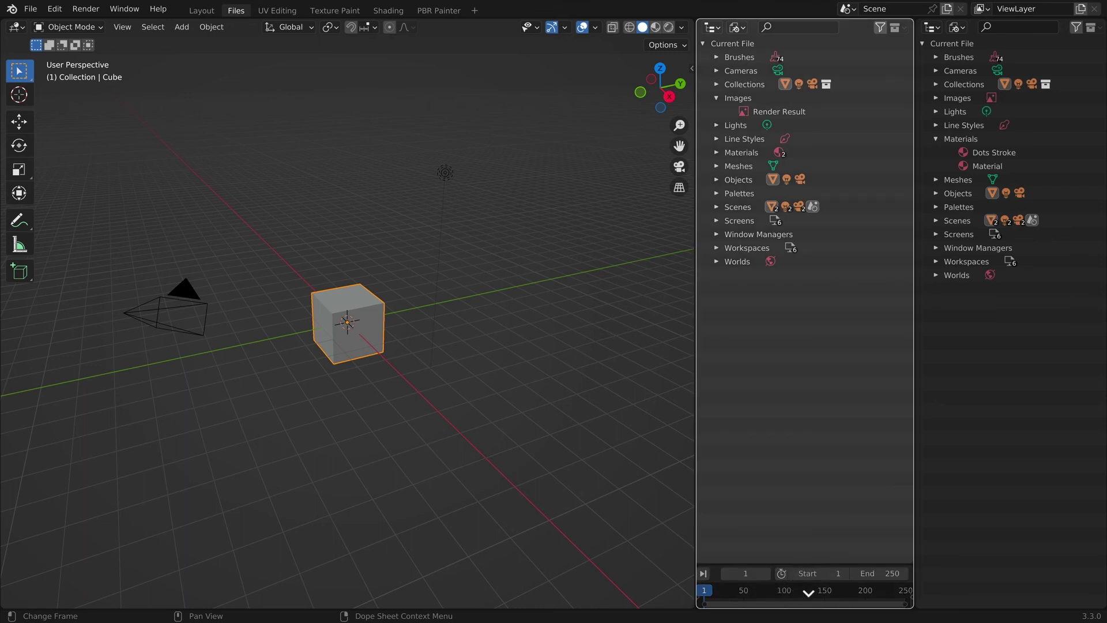
pyautogui.click(813, 593)
pyautogui.click(515, 283)
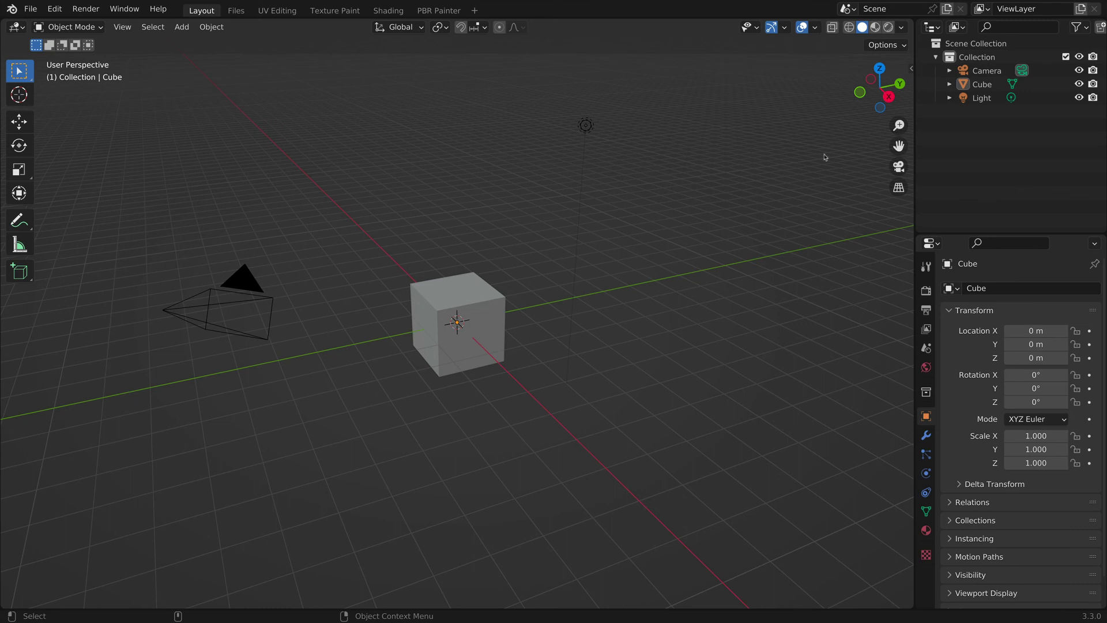
# Step: Delete the Camera and the Light objects, leaving only the Cube
pyautogui.click(994, 73)
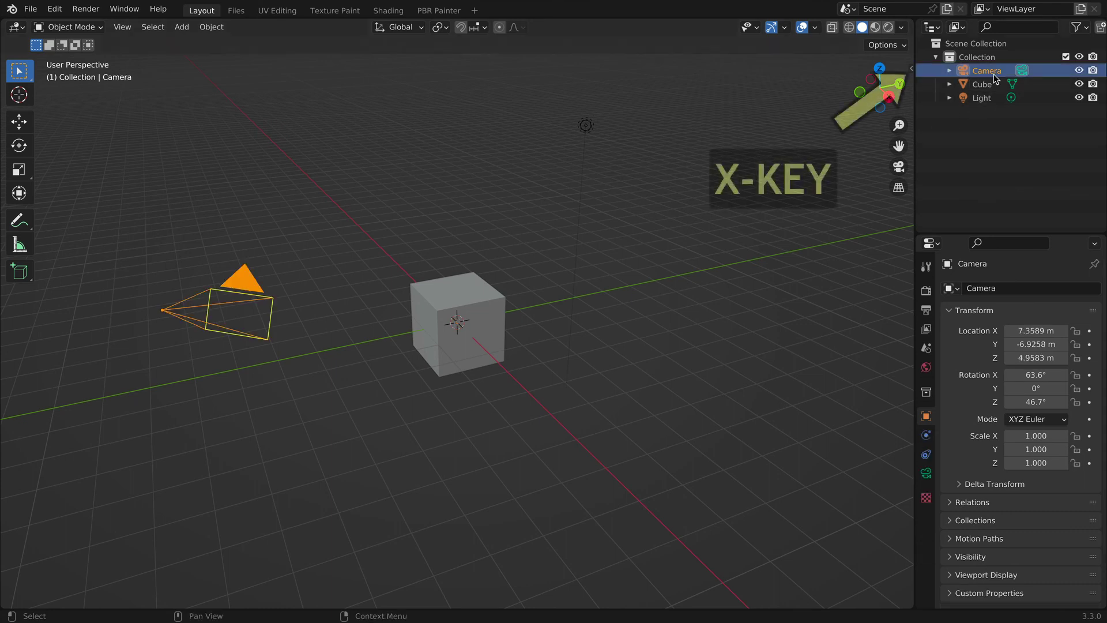
pyautogui.press('x')
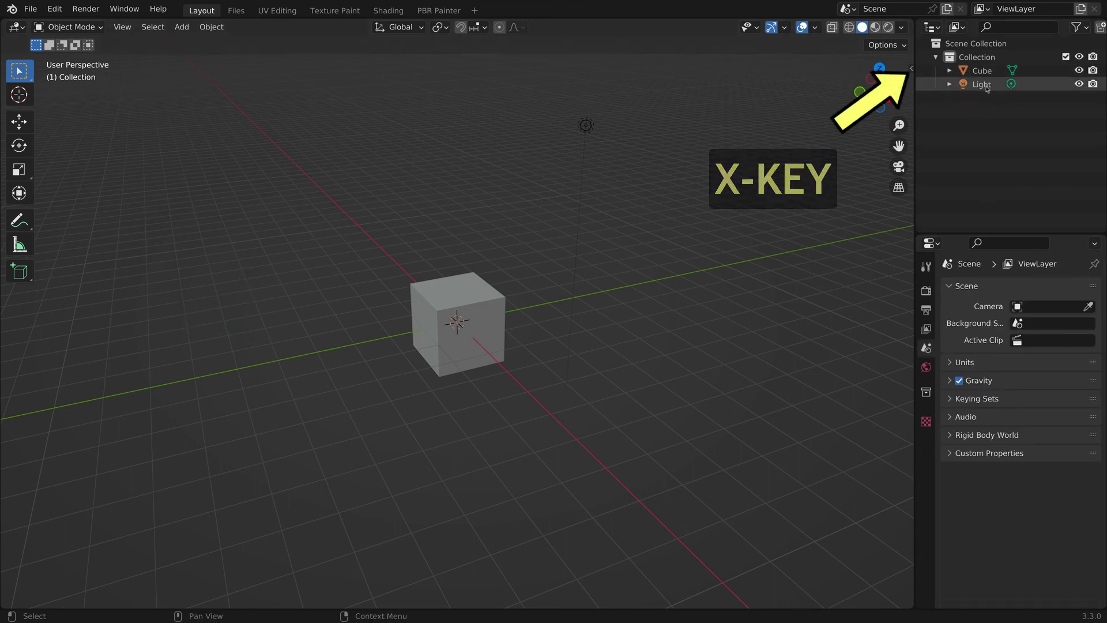
pyautogui.click(985, 85)
pyautogui.press('x')
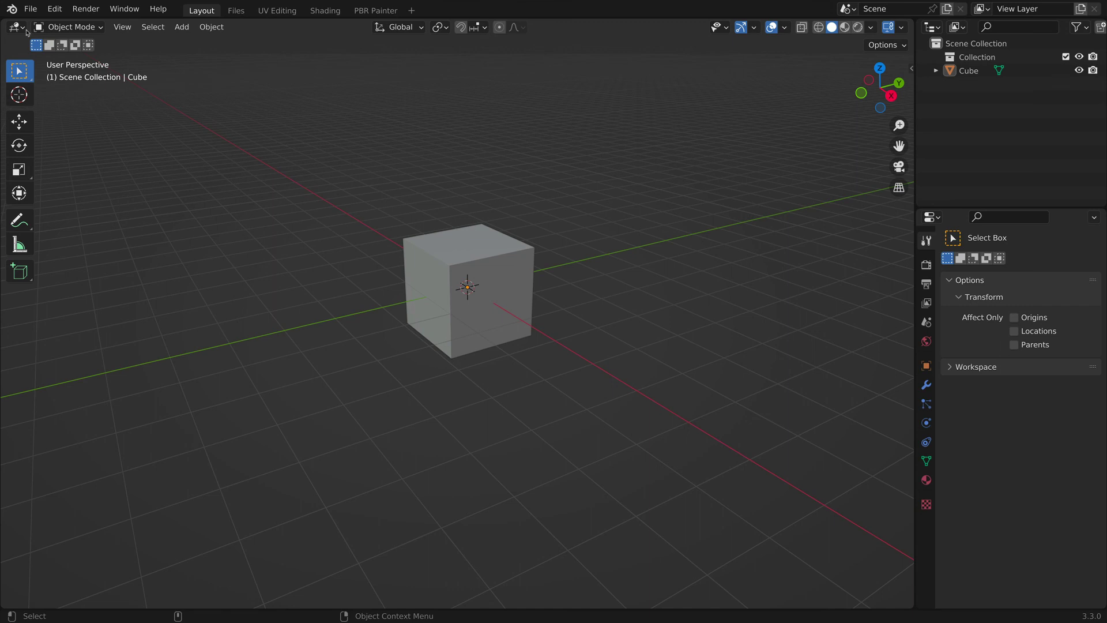
# Step: Store the cube-only layout as Blender's startup file via File > Defaults
pyautogui.click(30, 9)
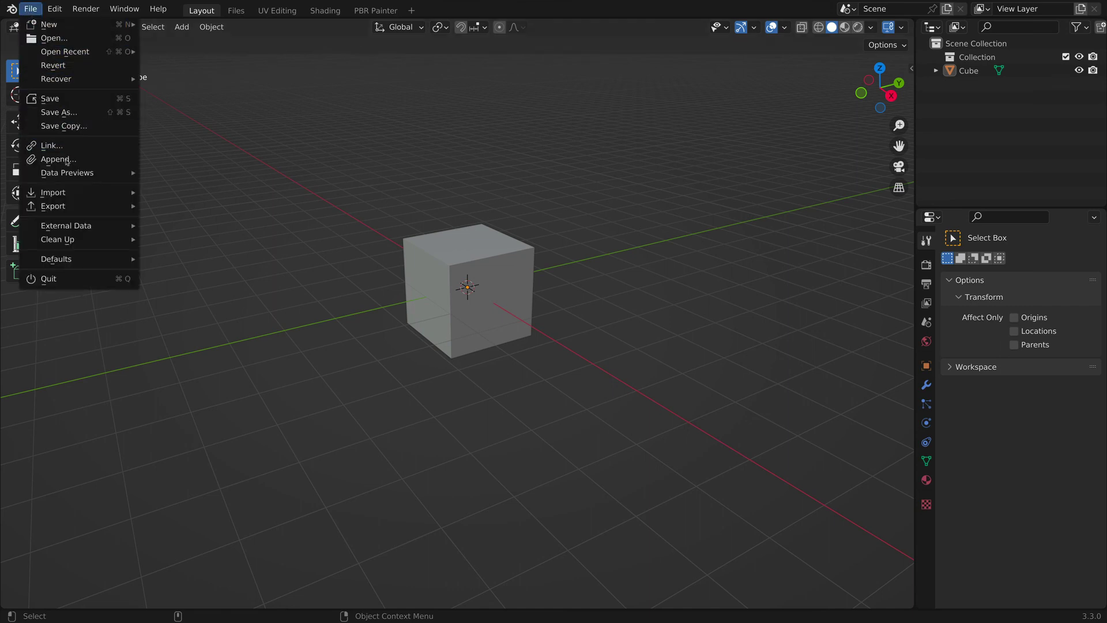
pyautogui.moveTo(56, 258)
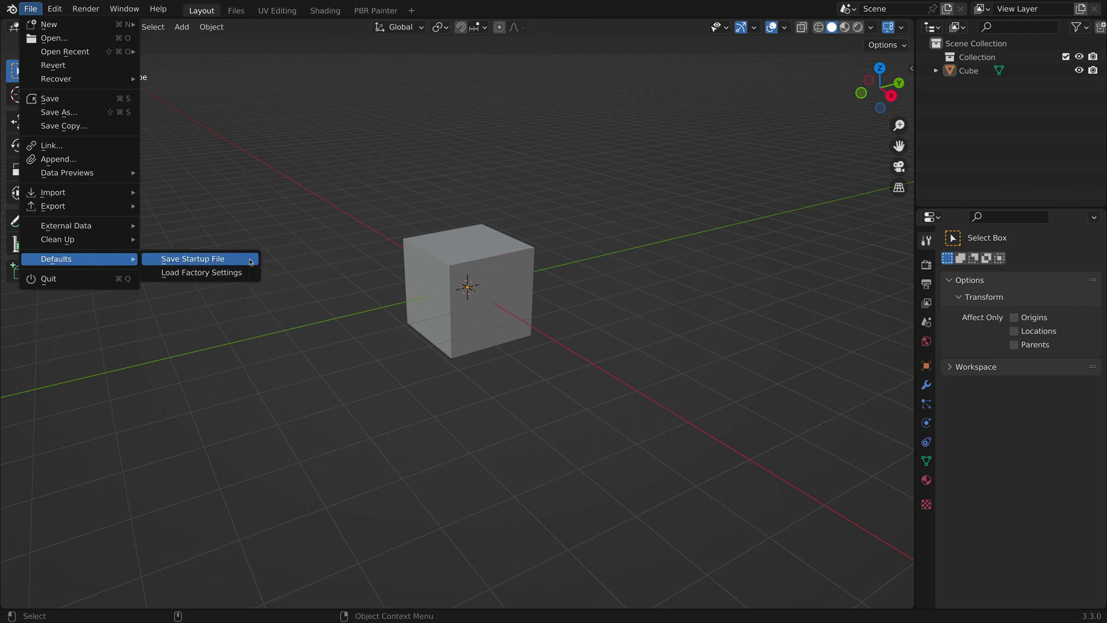
pyautogui.click(217, 259)
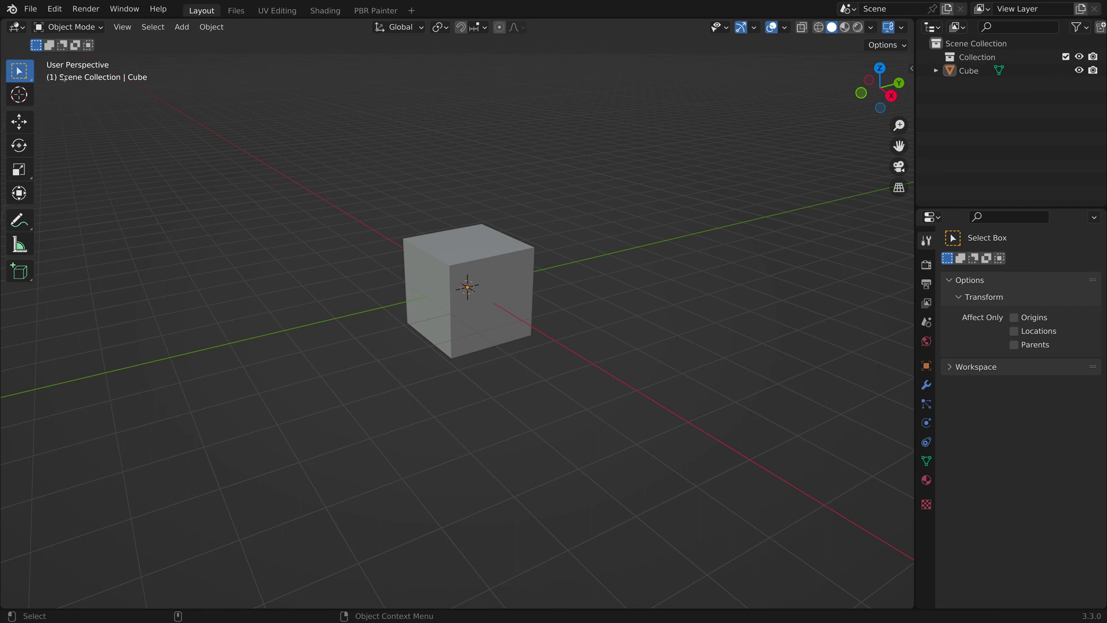
# Step: Begin Save As with the file name 'Customized Startup File October 23, 2022'
pyautogui.click(32, 10)
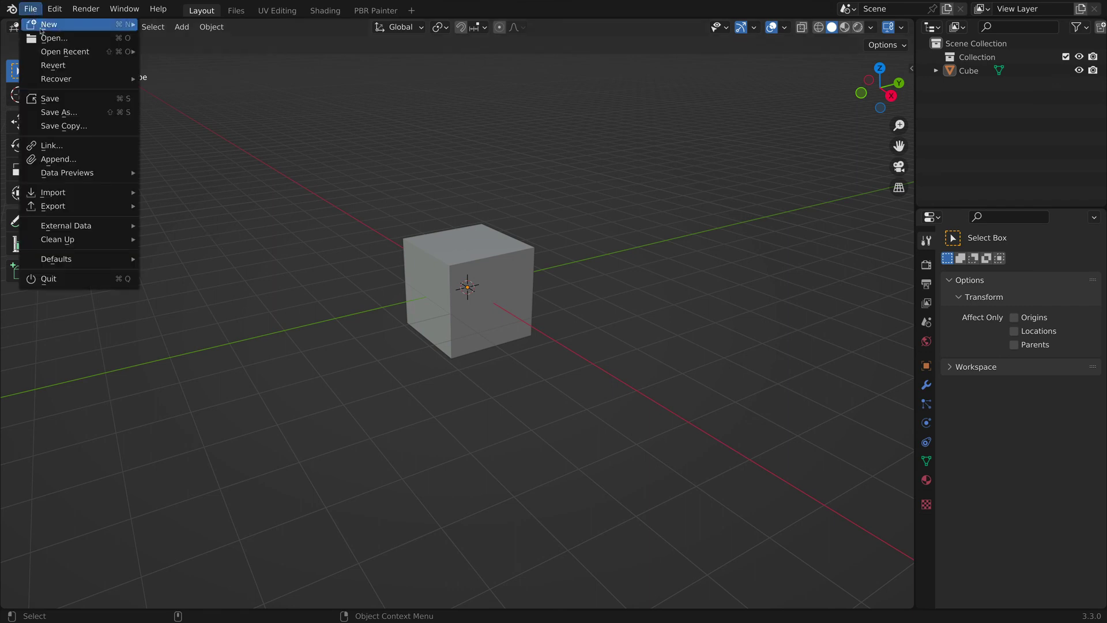
pyautogui.click(64, 113)
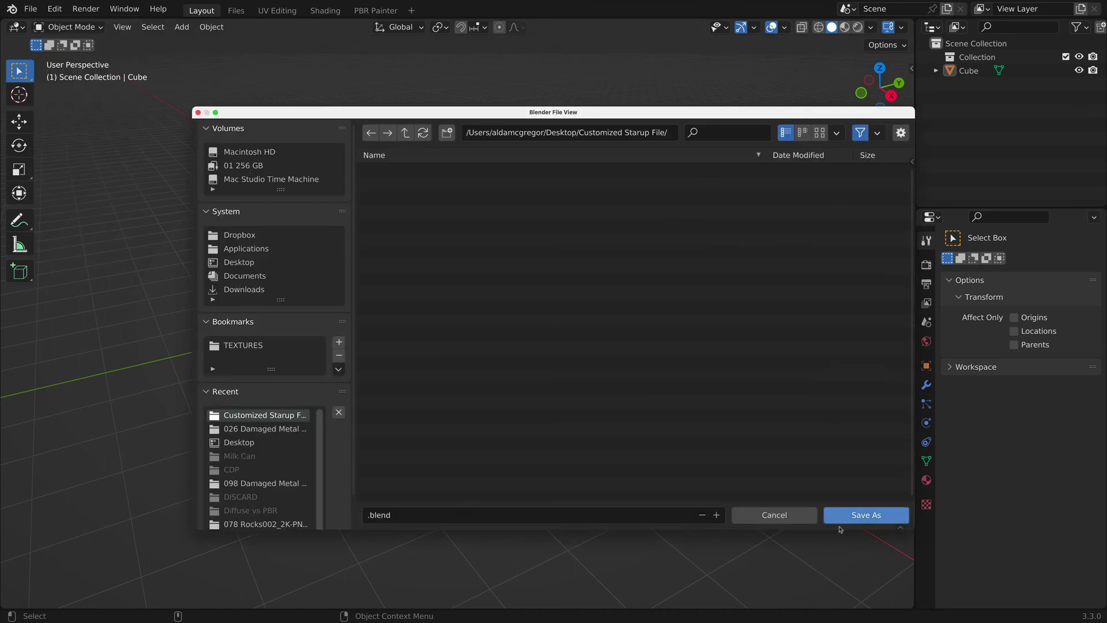
pyautogui.click(384, 517)
pyautogui.write('Customized Startup File October 23, 2022')
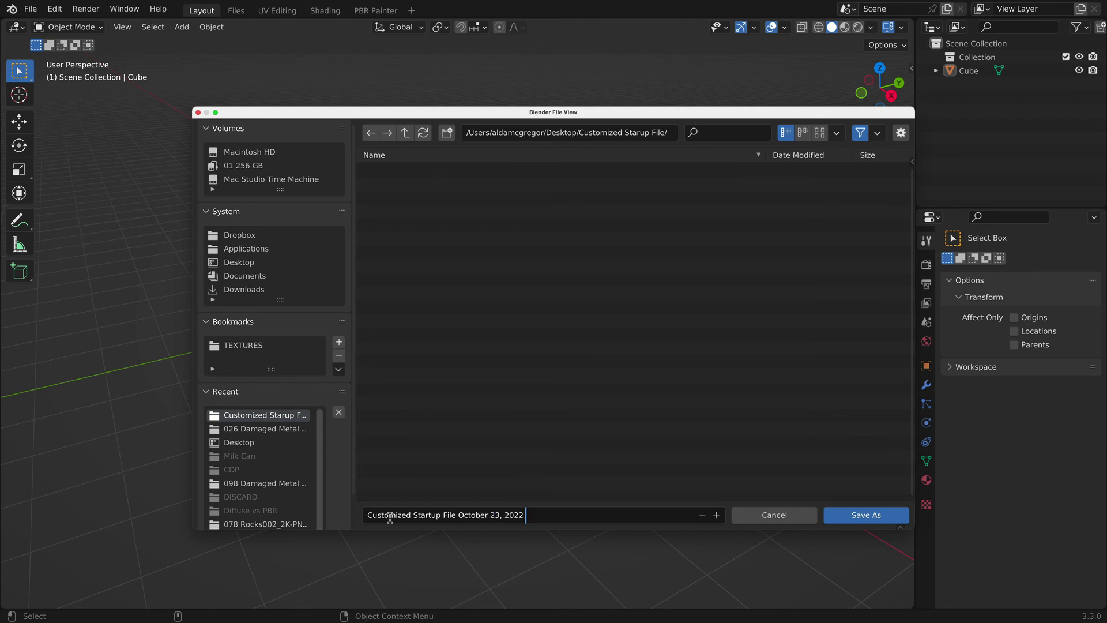
pyautogui.click(602, 446)
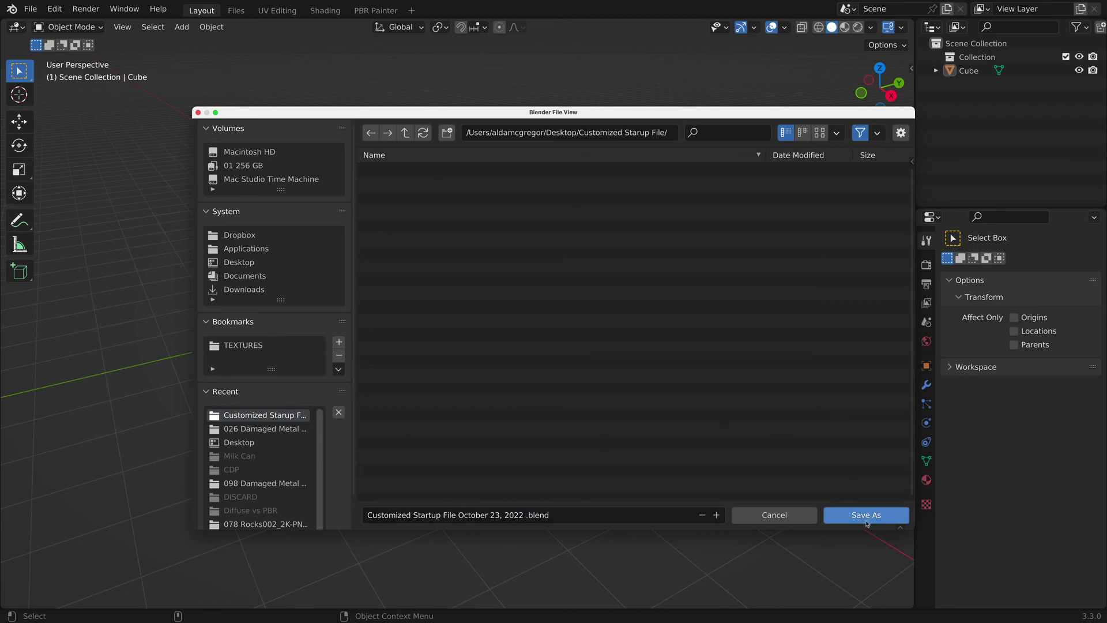